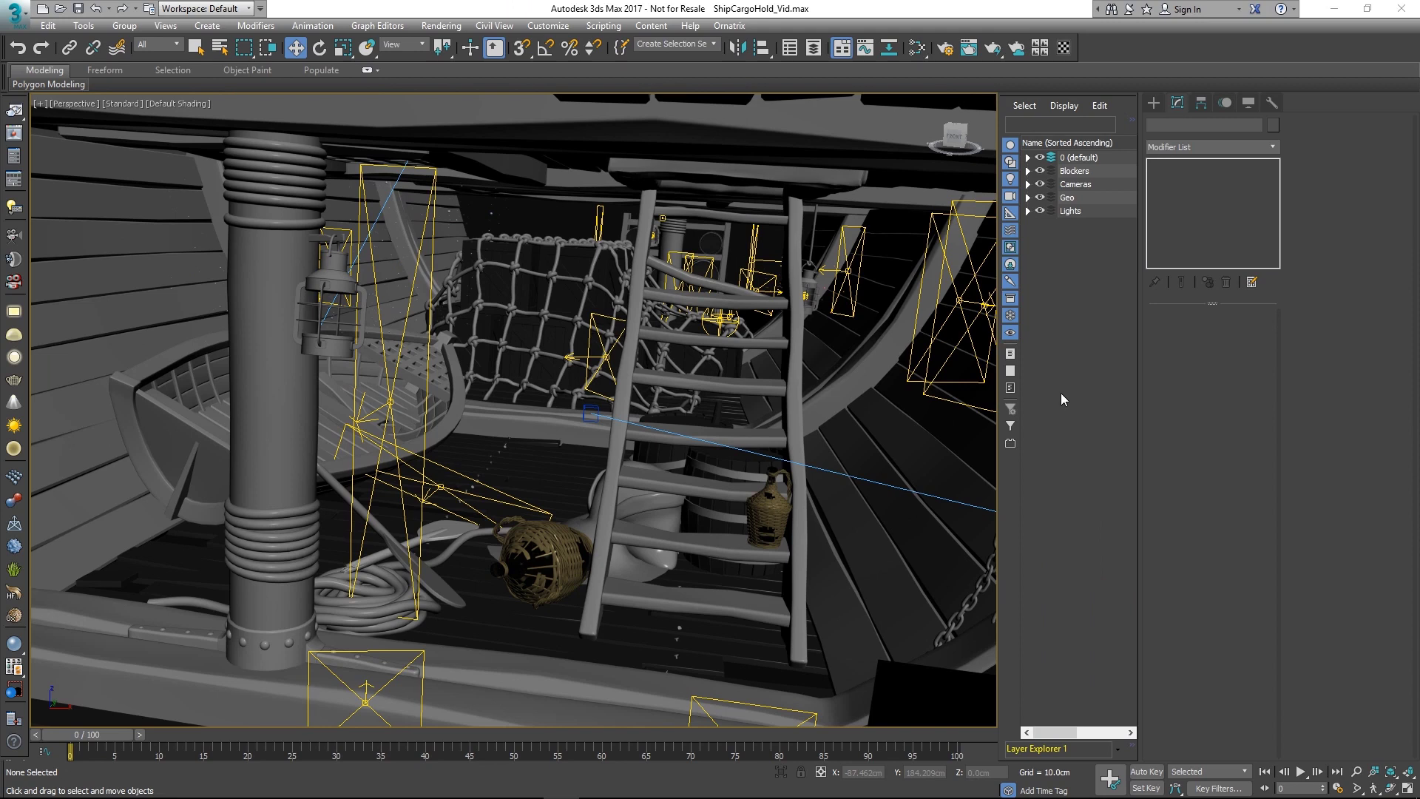
Render the perspective view of the cargo hold interior in the V-Ray frame buffer
{"action": "middle_click_drag", "start_coordinate": [983, 414], "coordinate": [799, 412]}
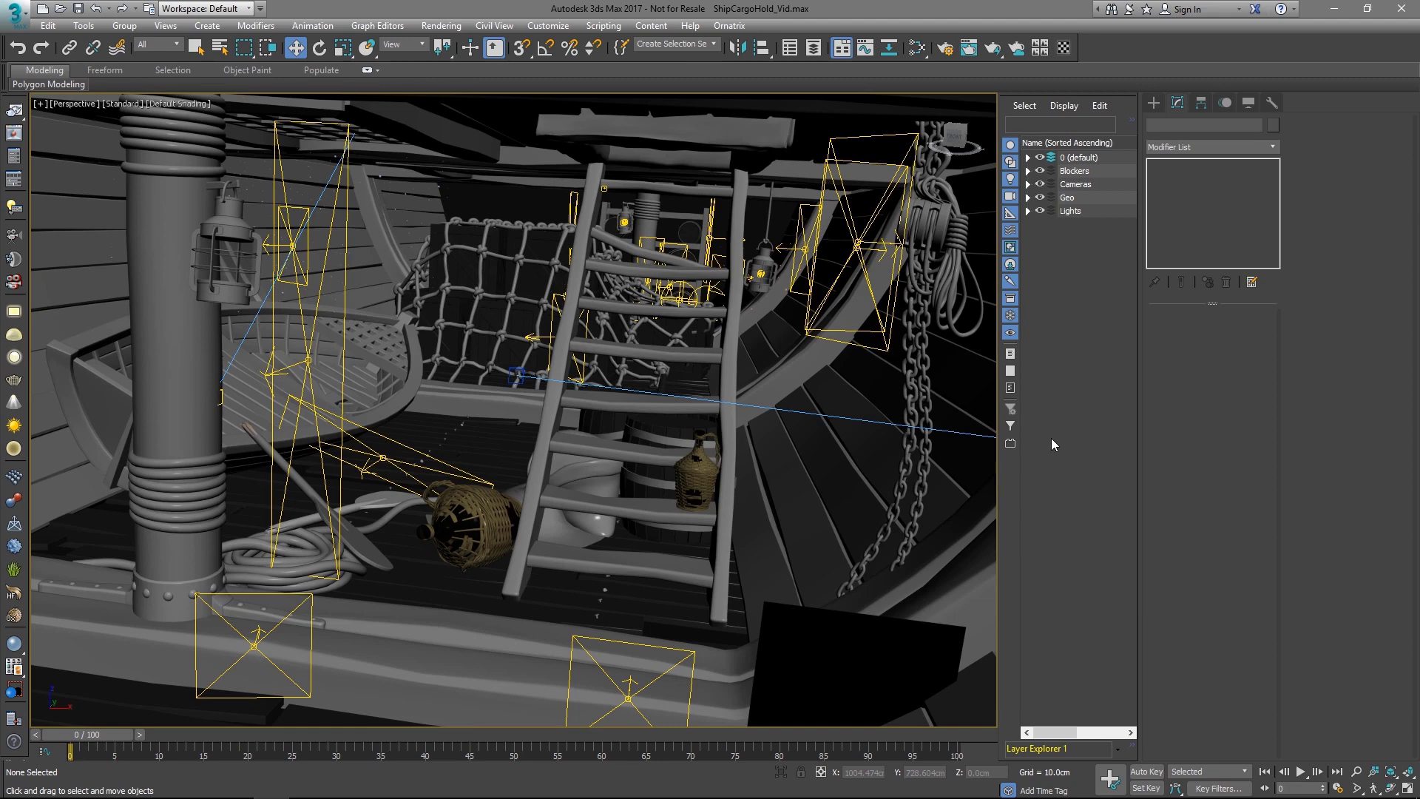
{"action": "left_click", "coordinate": [14, 136]}
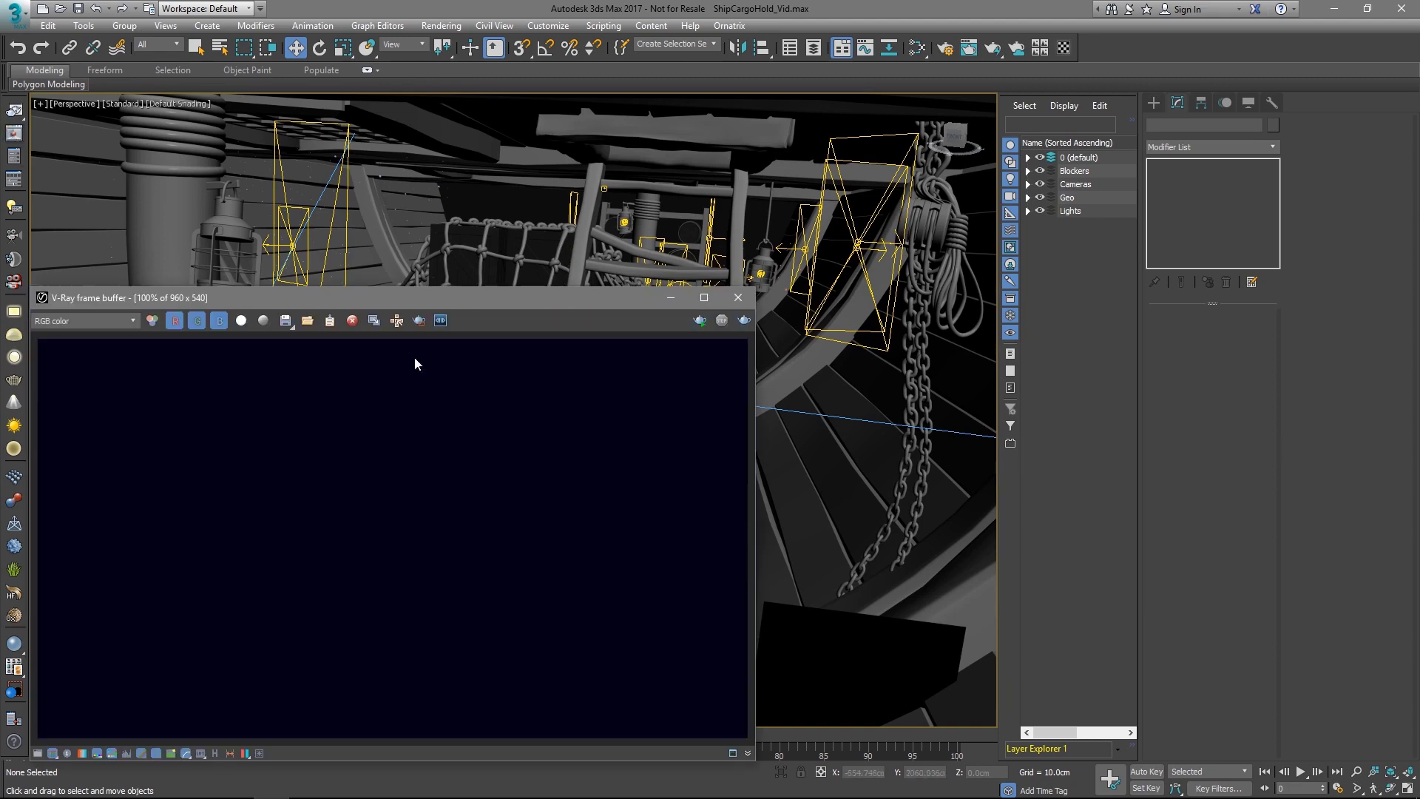
{"action": "left_click", "coordinate": [741, 321]}
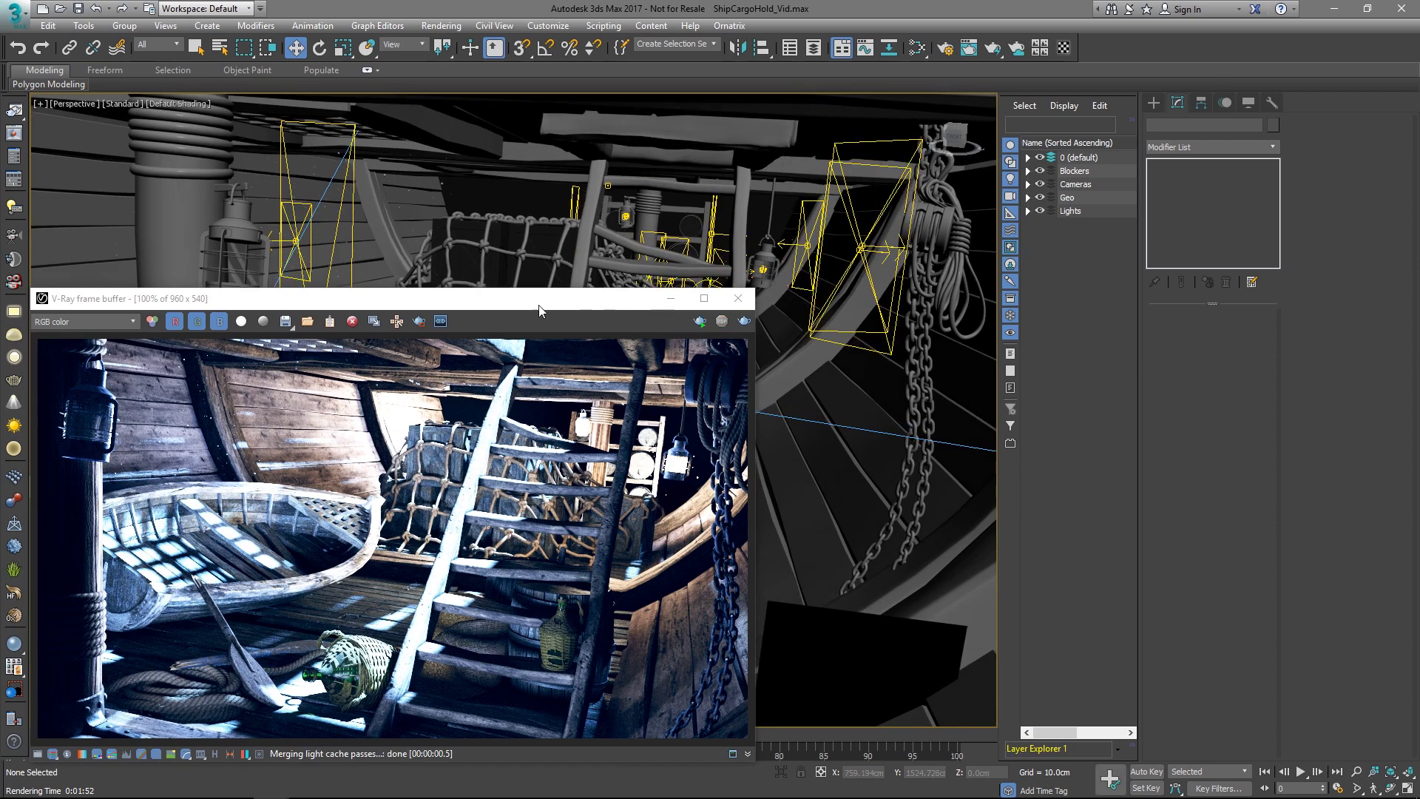
Turn off Hidden lights in the V-Ray global switches of the render setup
{"action": "key", "text": "F10"}
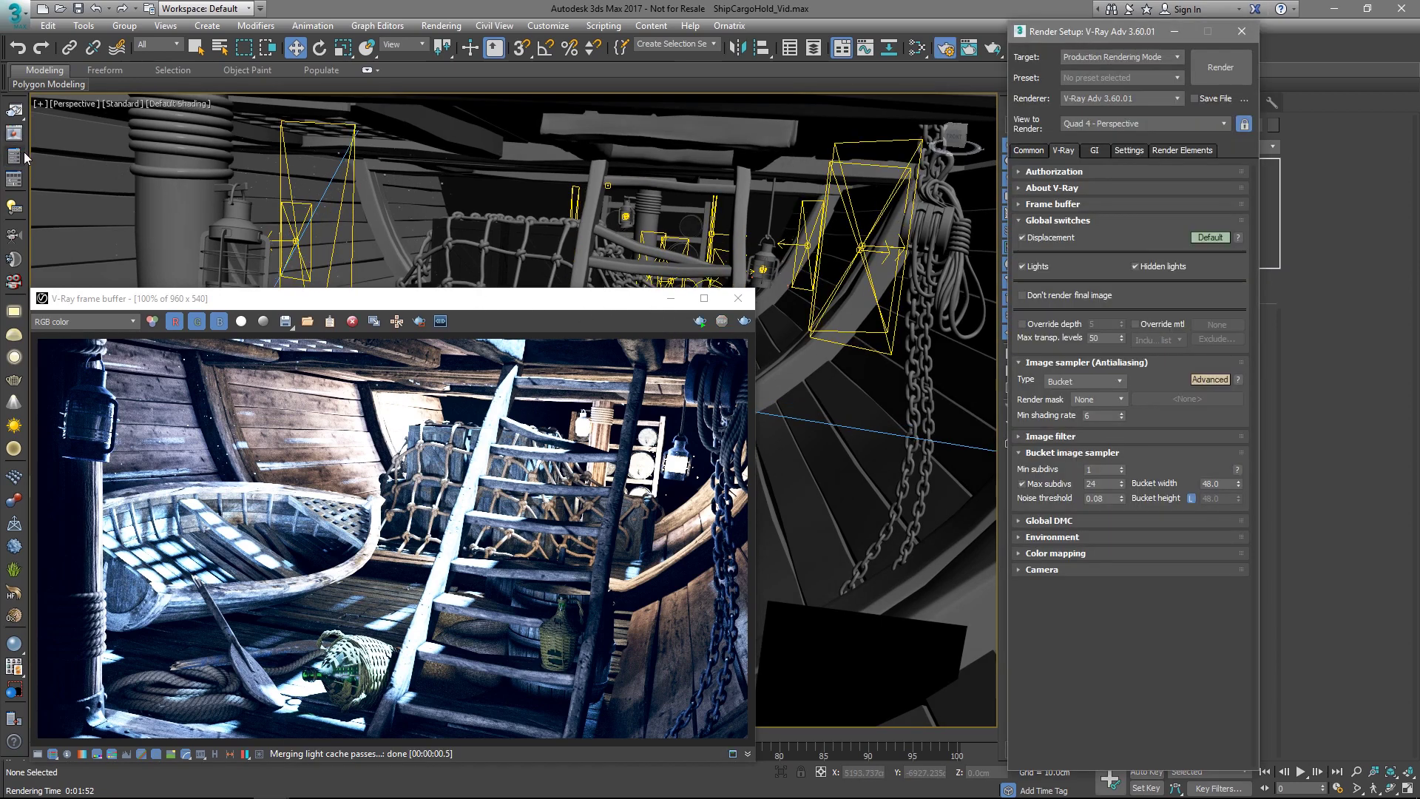
{"action": "left_click", "coordinate": [1135, 265]}
{"action": "left_click", "coordinate": [1241, 39]}
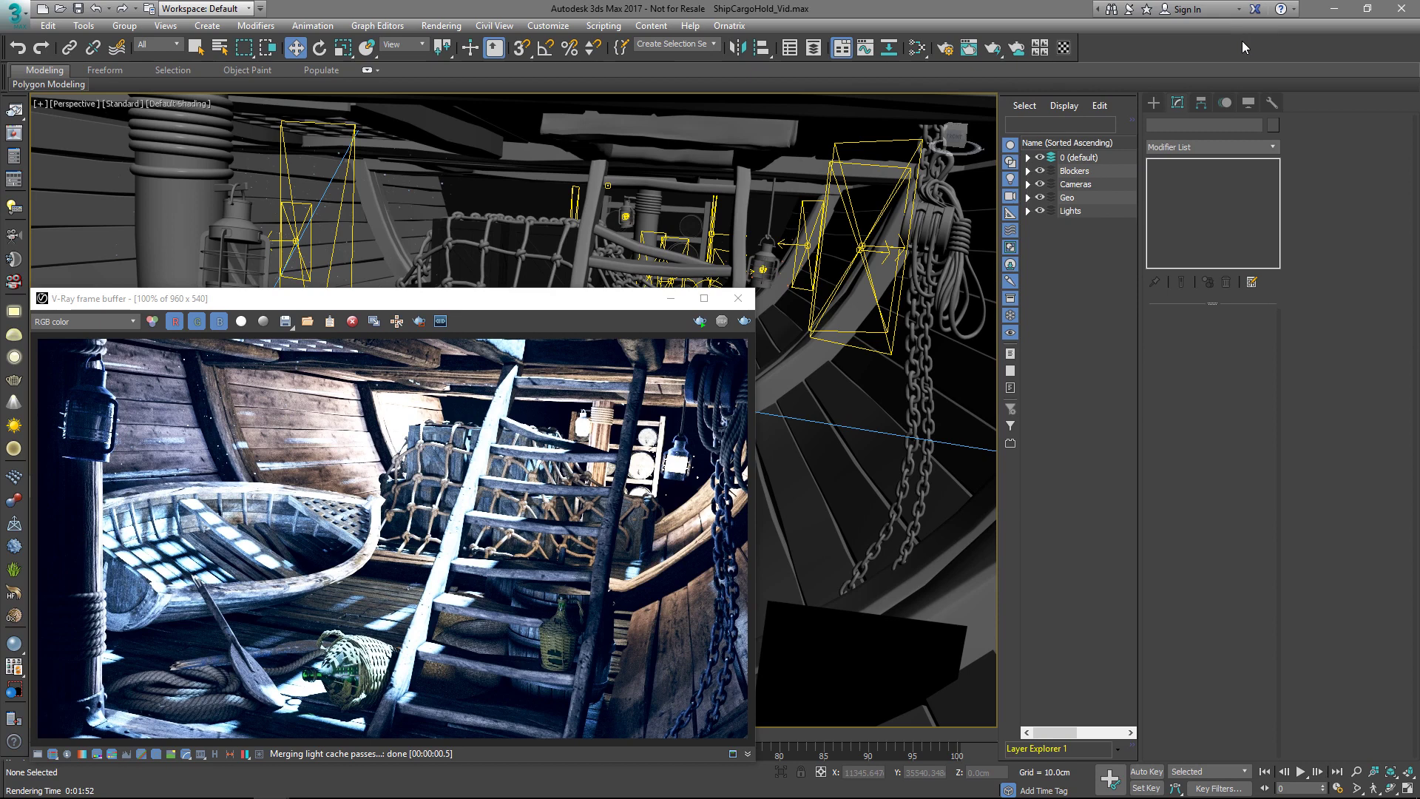
Hide every light in the Lights layer except Moon and Moon.Target, and render the scene again
{"action": "left_click", "coordinate": [1027, 211]}
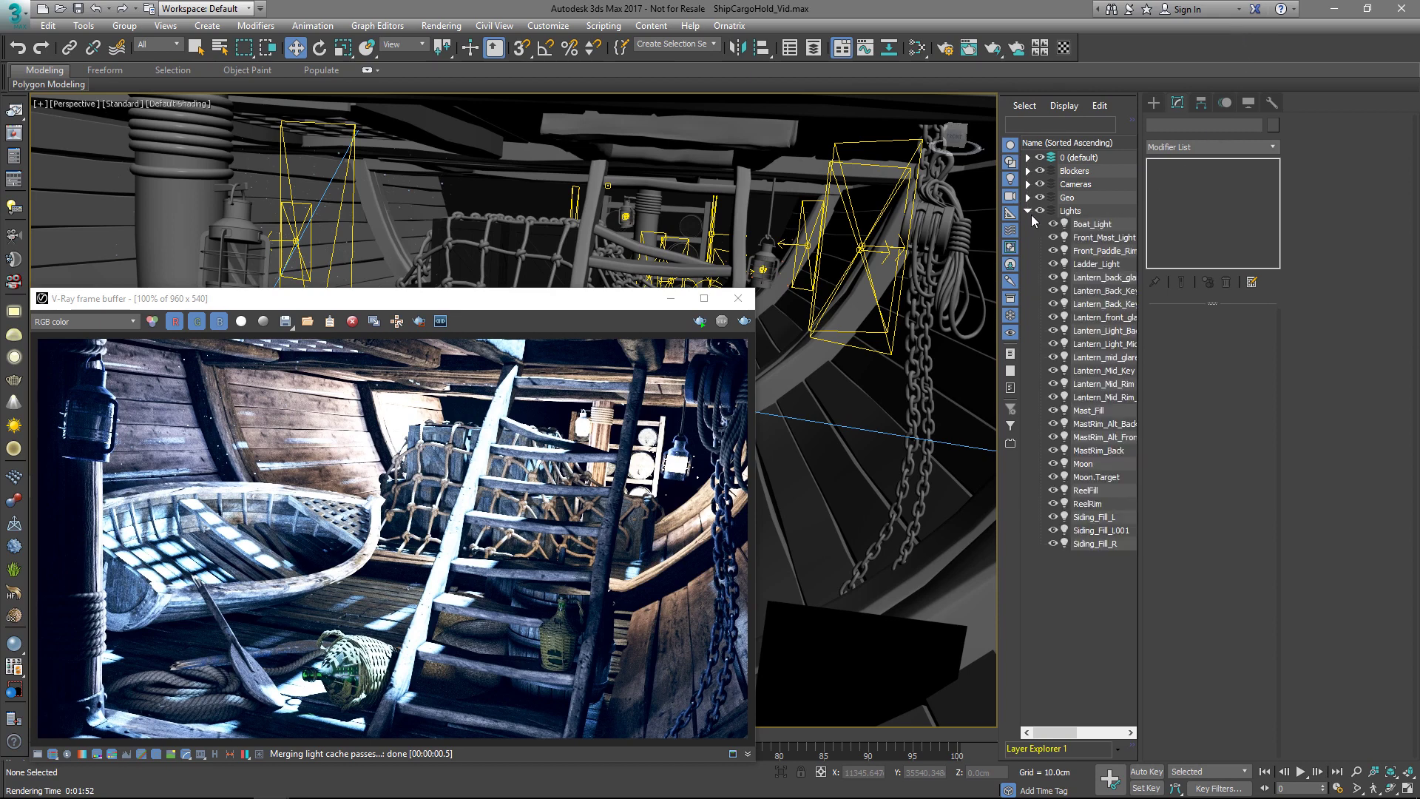
{"action": "left_click", "coordinate": [1086, 224]}
{"action": "left_click", "coordinate": [1094, 544], "text": "shift"}
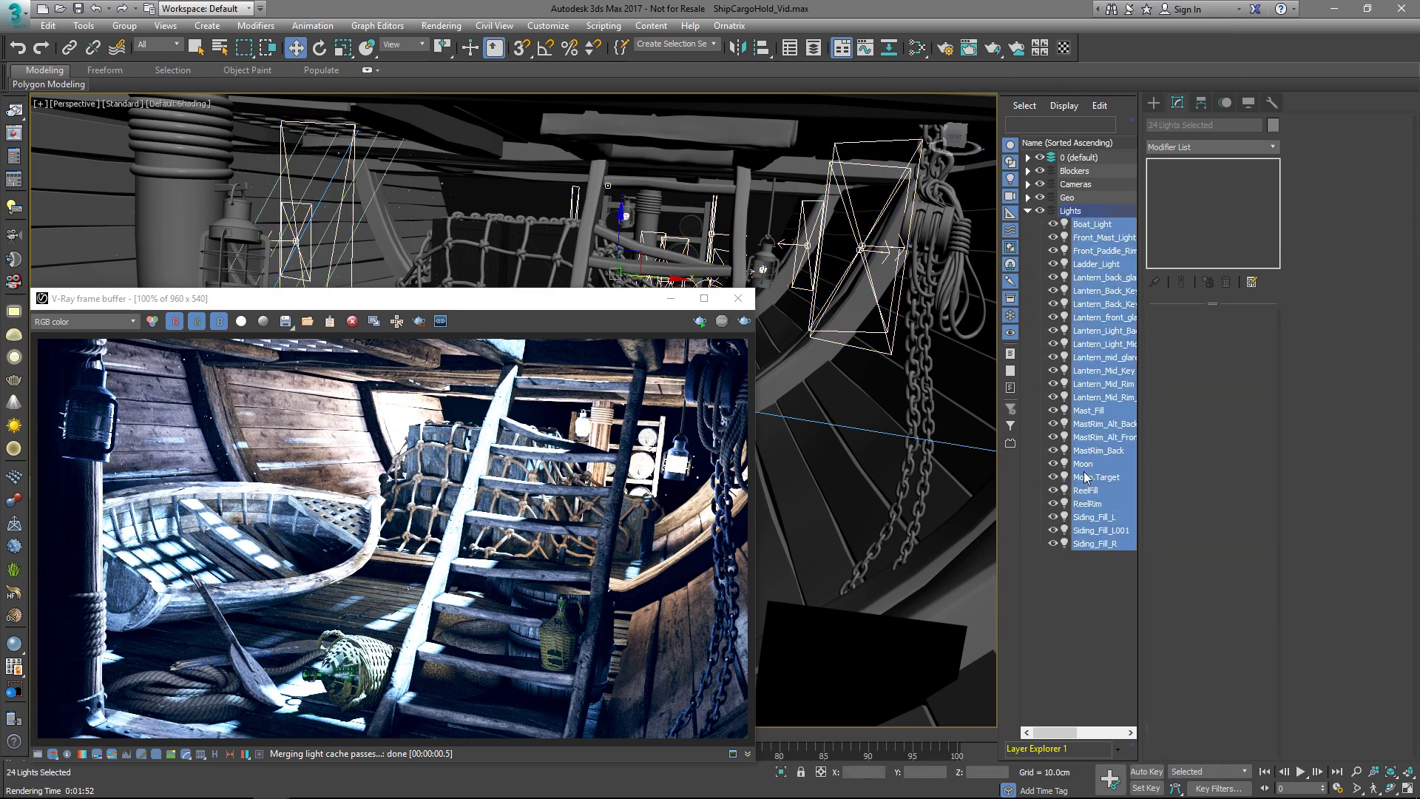
{"action": "left_click", "coordinate": [1087, 477], "text": "ctrl"}
{"action": "left_click", "coordinate": [1082, 463], "text": "ctrl"}
{"action": "left_click", "coordinate": [1053, 490]}
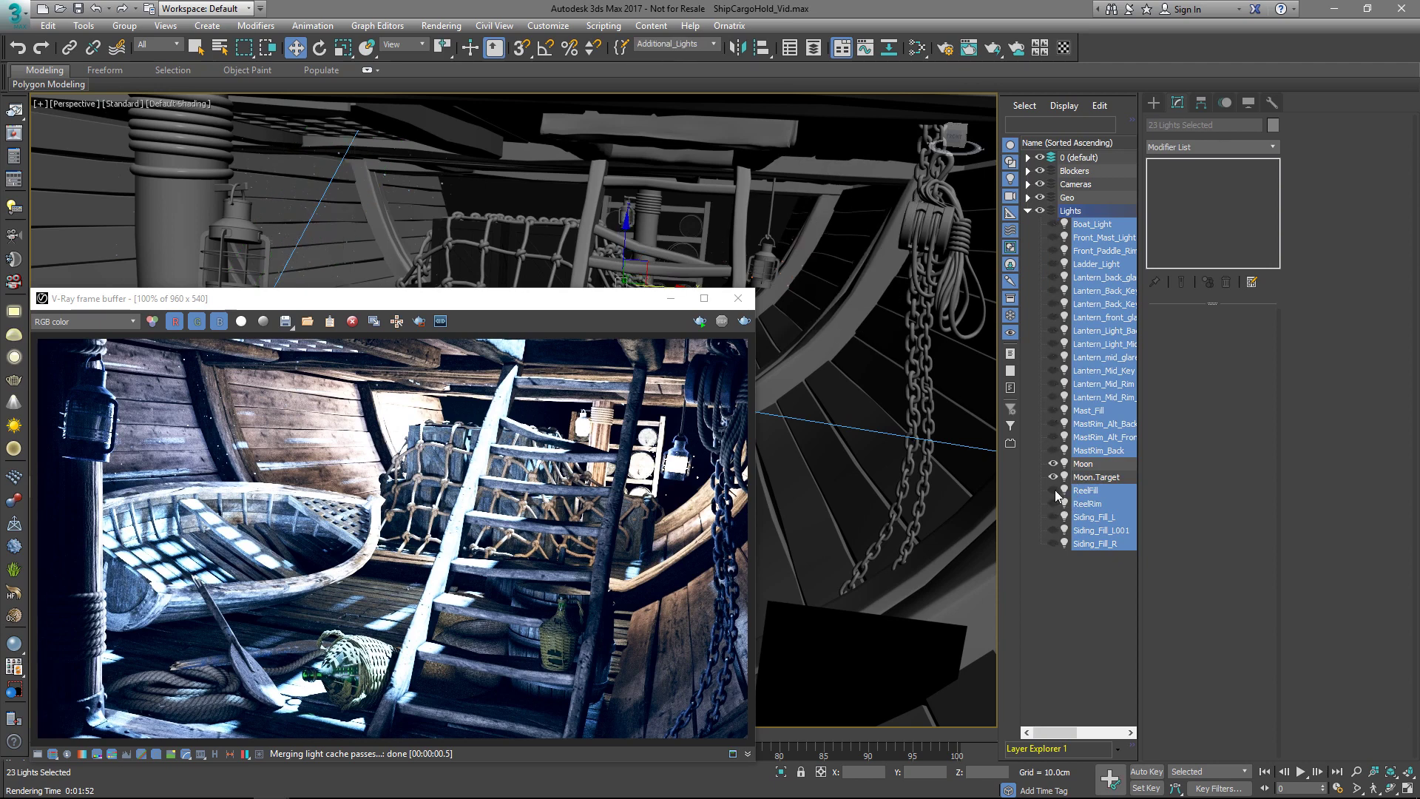
{"action": "left_click", "coordinate": [1062, 565]}
{"action": "left_click", "coordinate": [1027, 211]}
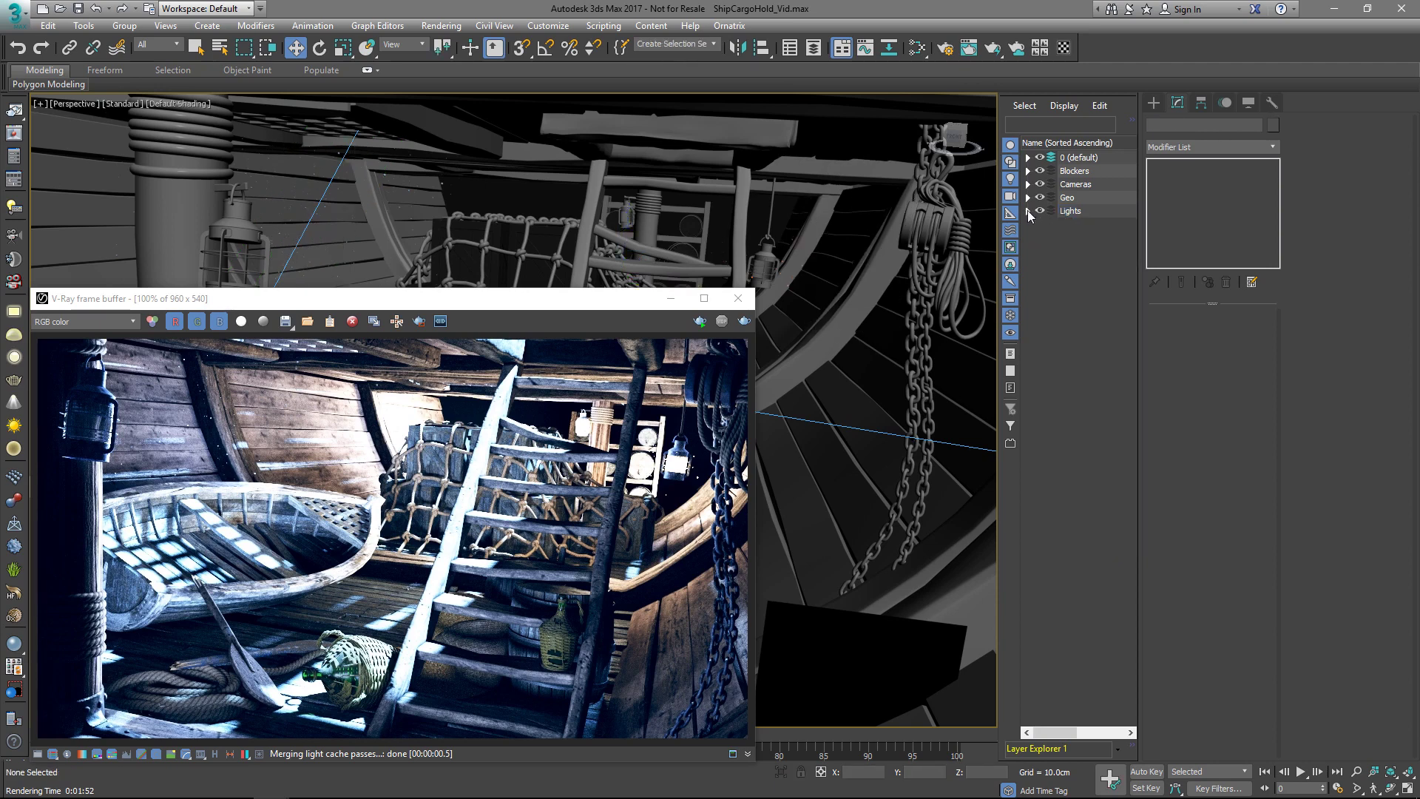
{"action": "left_click", "coordinate": [743, 321]}
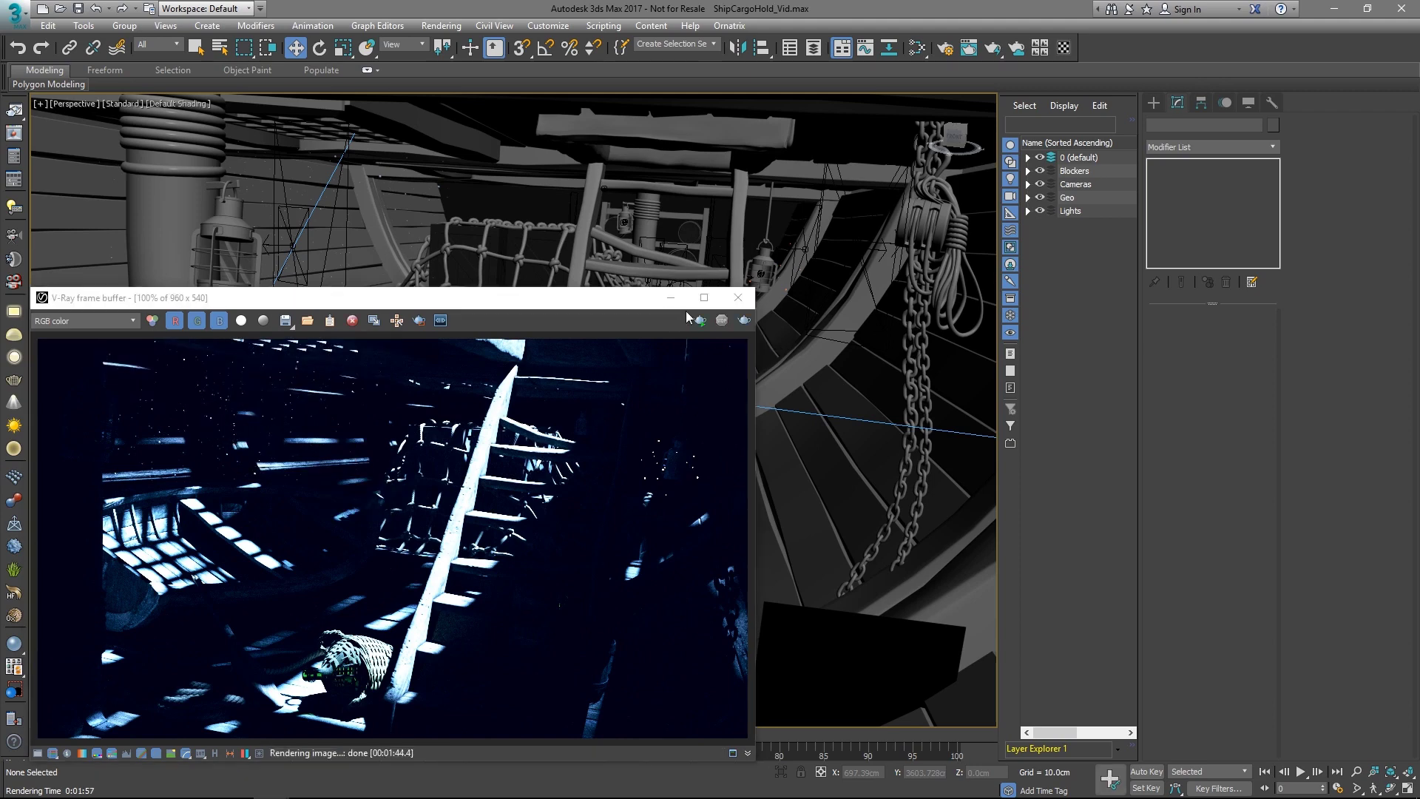
Try a different position for the Moon light above the ship's deck and undo the move
{"action": "left_click", "coordinate": [738, 298]}
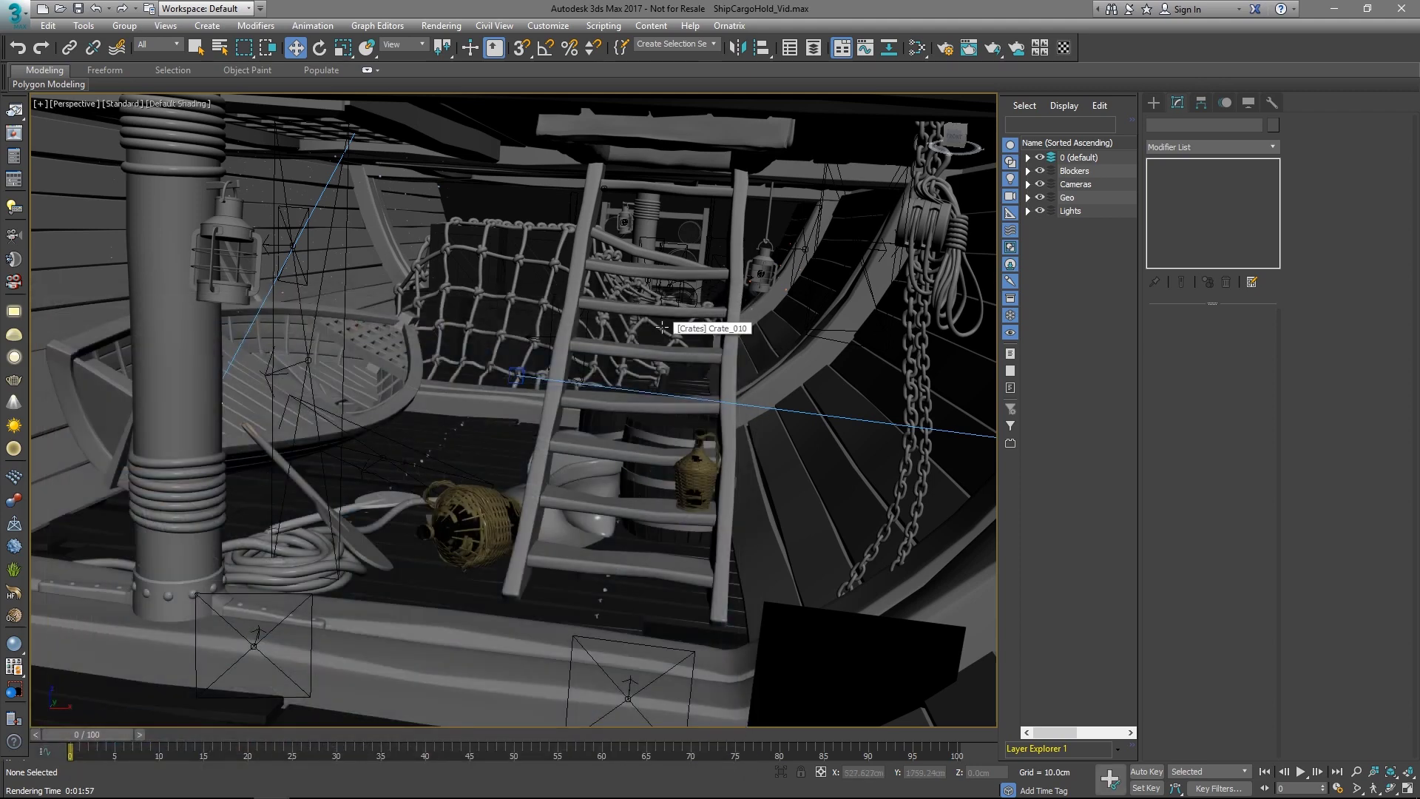
{"action": "middle_click_drag", "start_coordinate": [661, 327], "coordinate": [673, 352]}
{"action": "scroll", "coordinate": [673, 353], "scroll_direction": "down", "scroll_amount": 10}
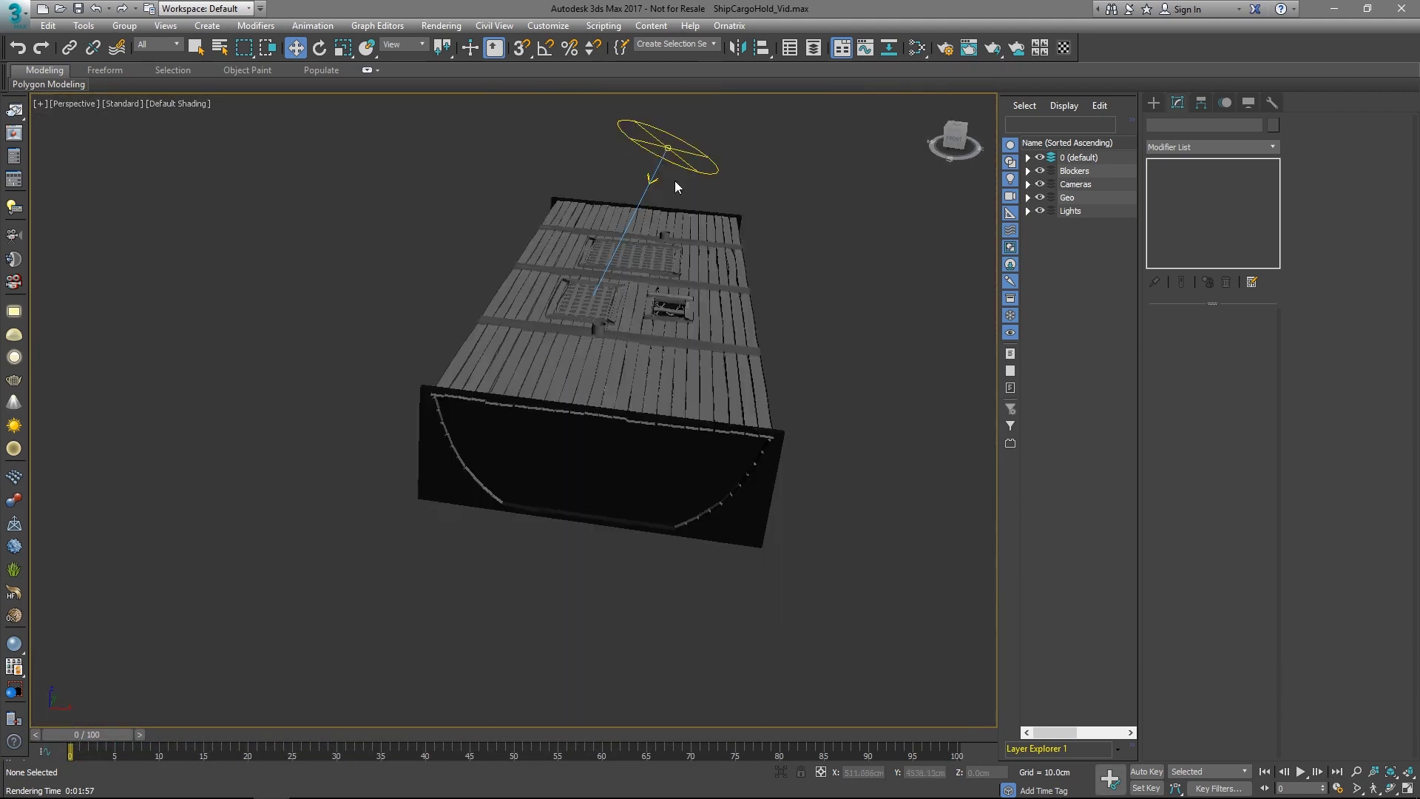
{"action": "left_click", "coordinate": [668, 146]}
{"action": "left_click_drag", "start_coordinate": [716, 153], "coordinate": [561, 172]}
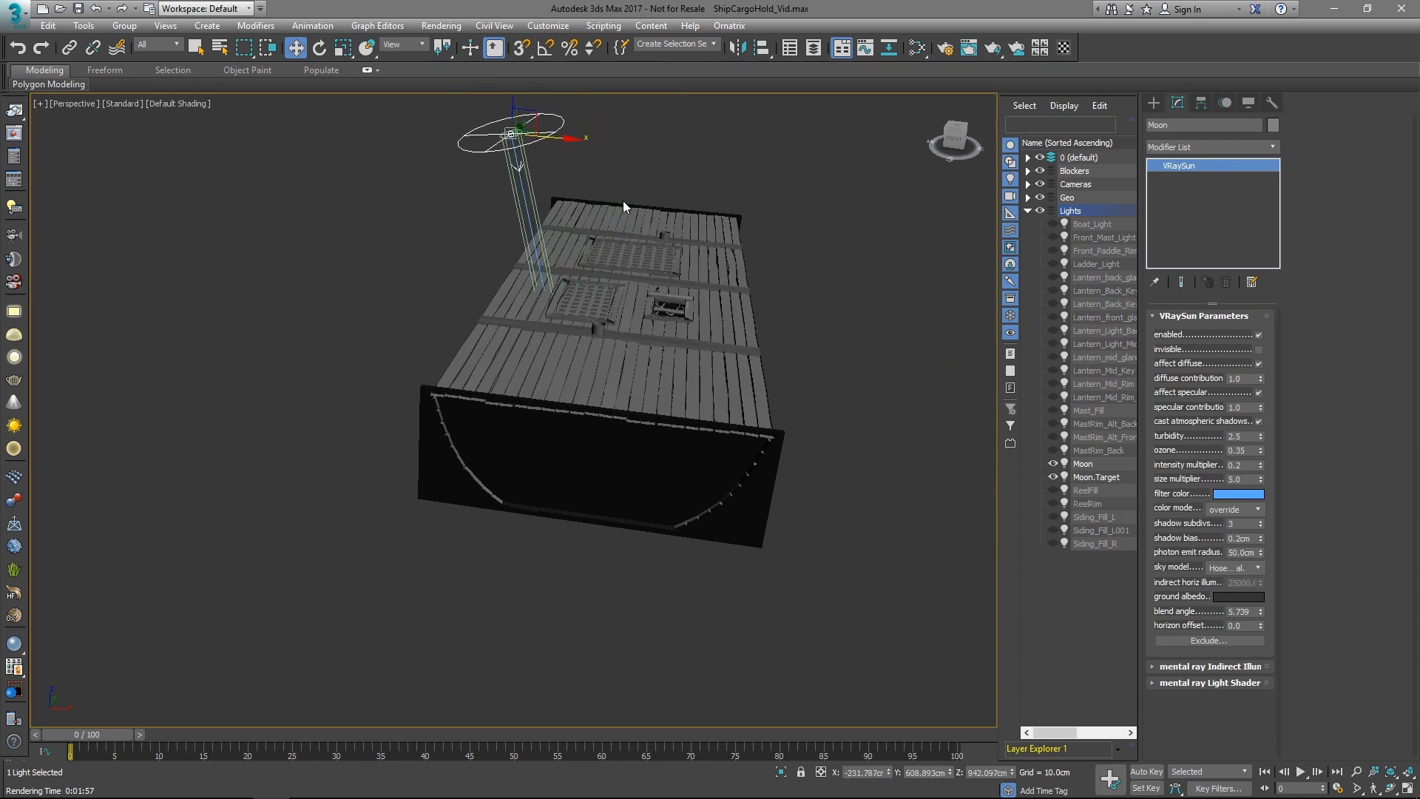
{"action": "key", "text": "ctrl+z"}
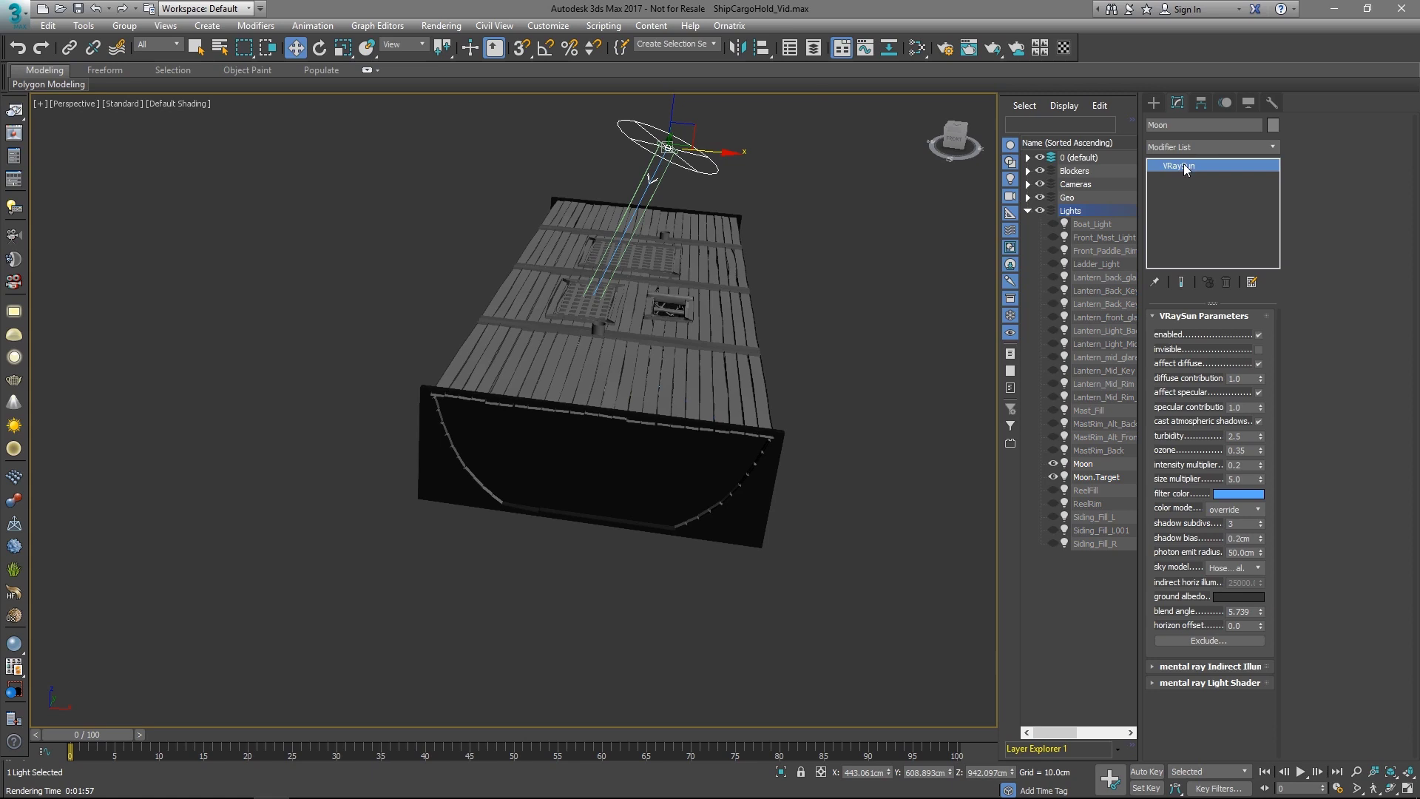
Check the Moon light's intensity multiplier and bring the cargo hold interior and its last render back into view
{"action": "double_click", "coordinate": [1247, 466]}
{"action": "middle_click_drag", "start_coordinate": [895, 432], "coordinate": [818, 429]}
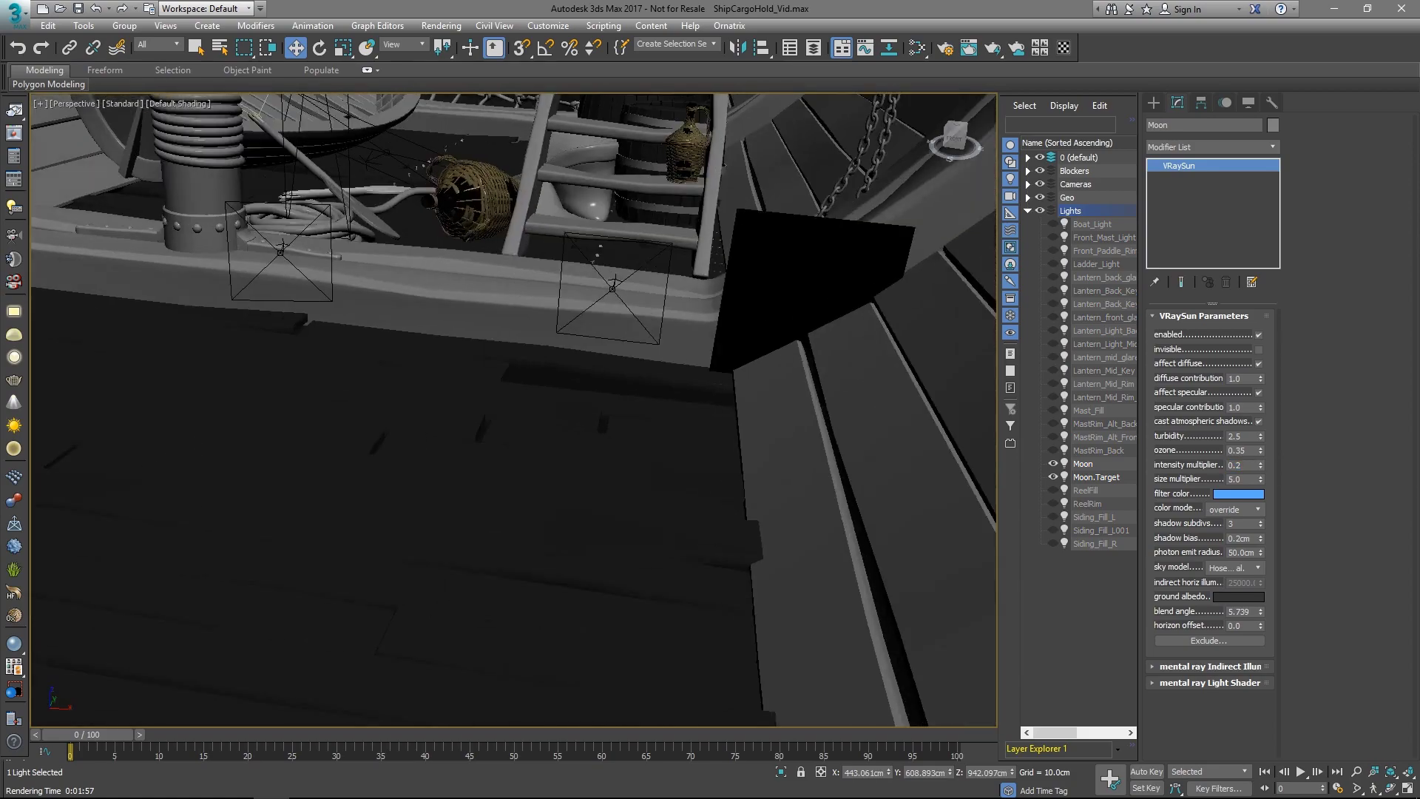
{"action": "middle_click_drag", "start_coordinate": [697, 444], "coordinate": [697, 676]}
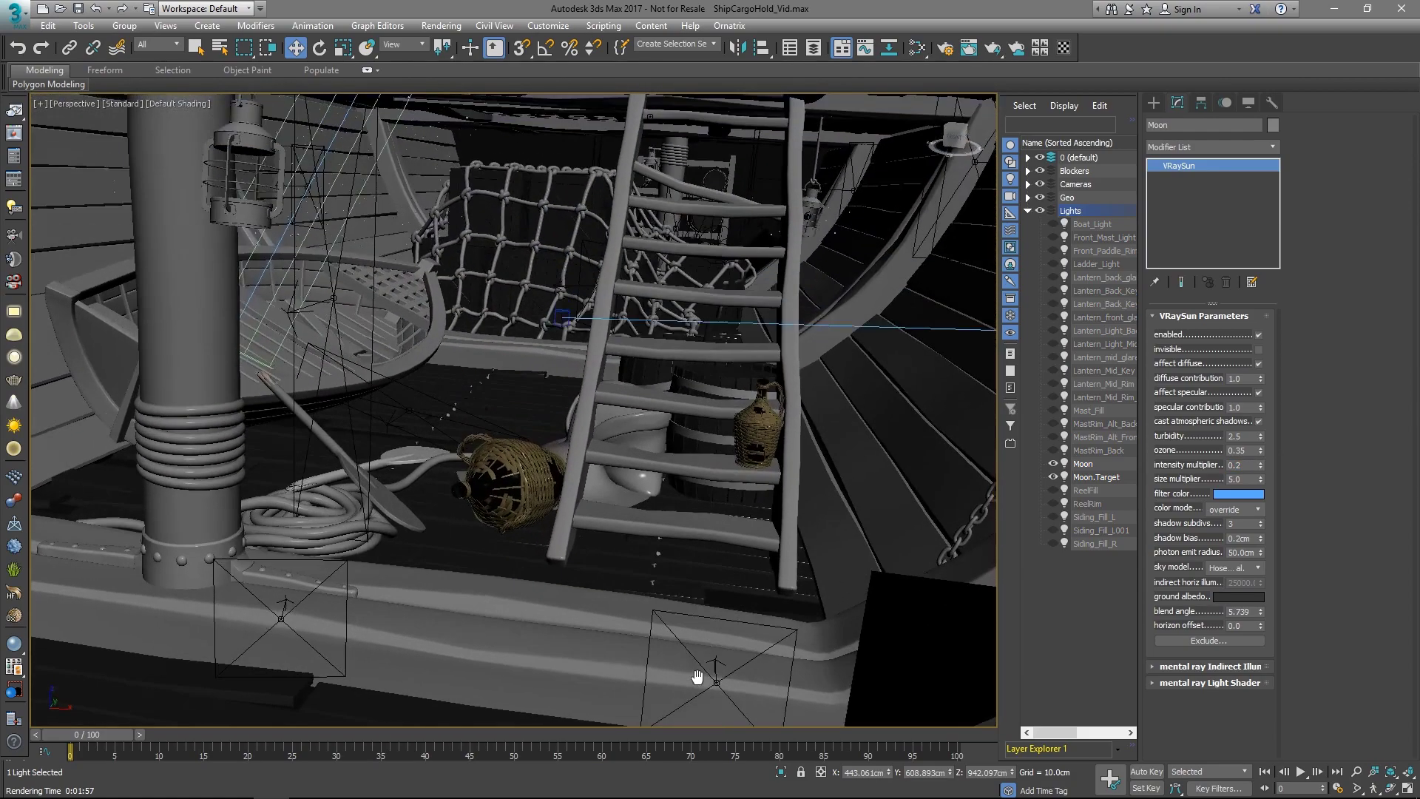
{"action": "left_click", "coordinate": [14, 156]}
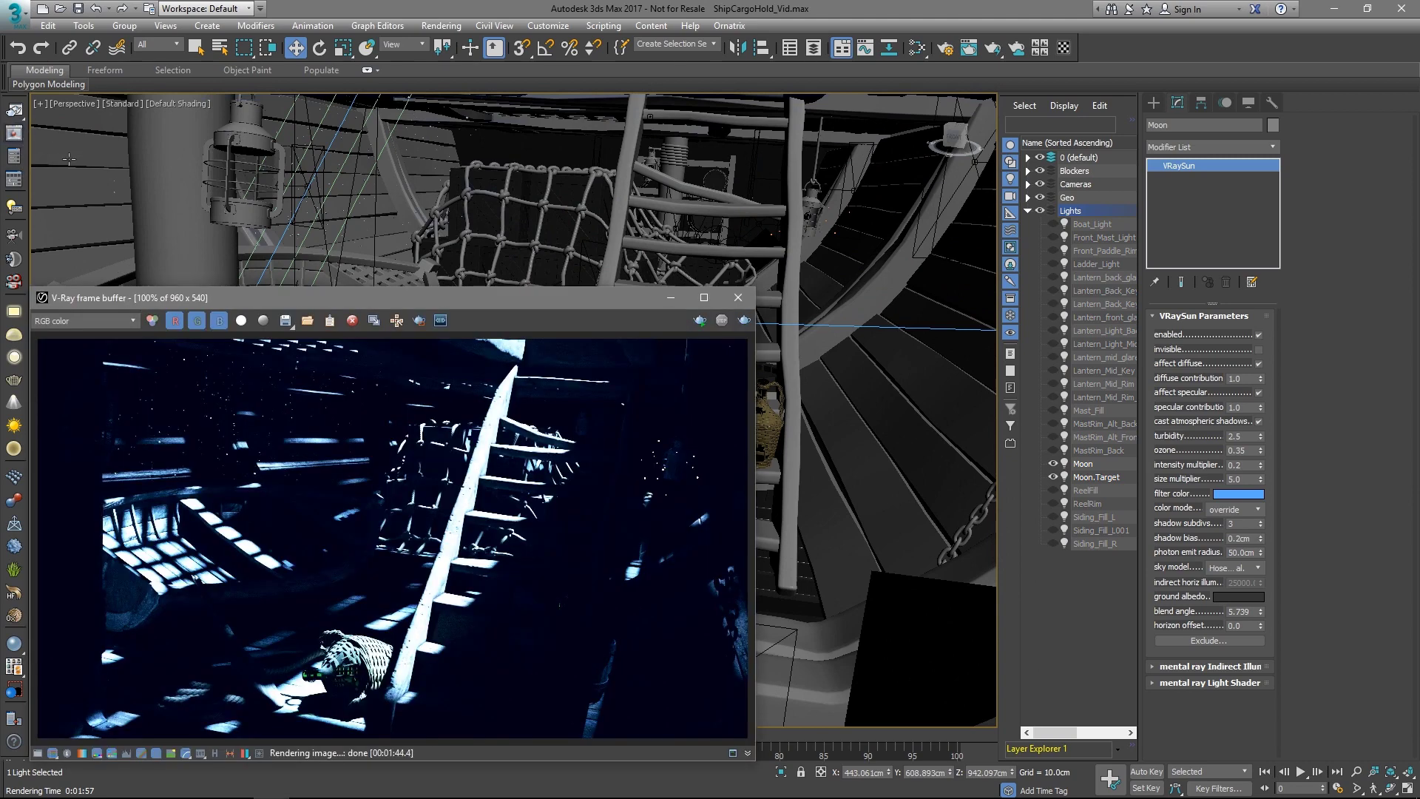
Add a VRayEnvironmentFog atmospheric effect to the environment and render the scene with its default settings
{"action": "left_click", "coordinate": [442, 26]}
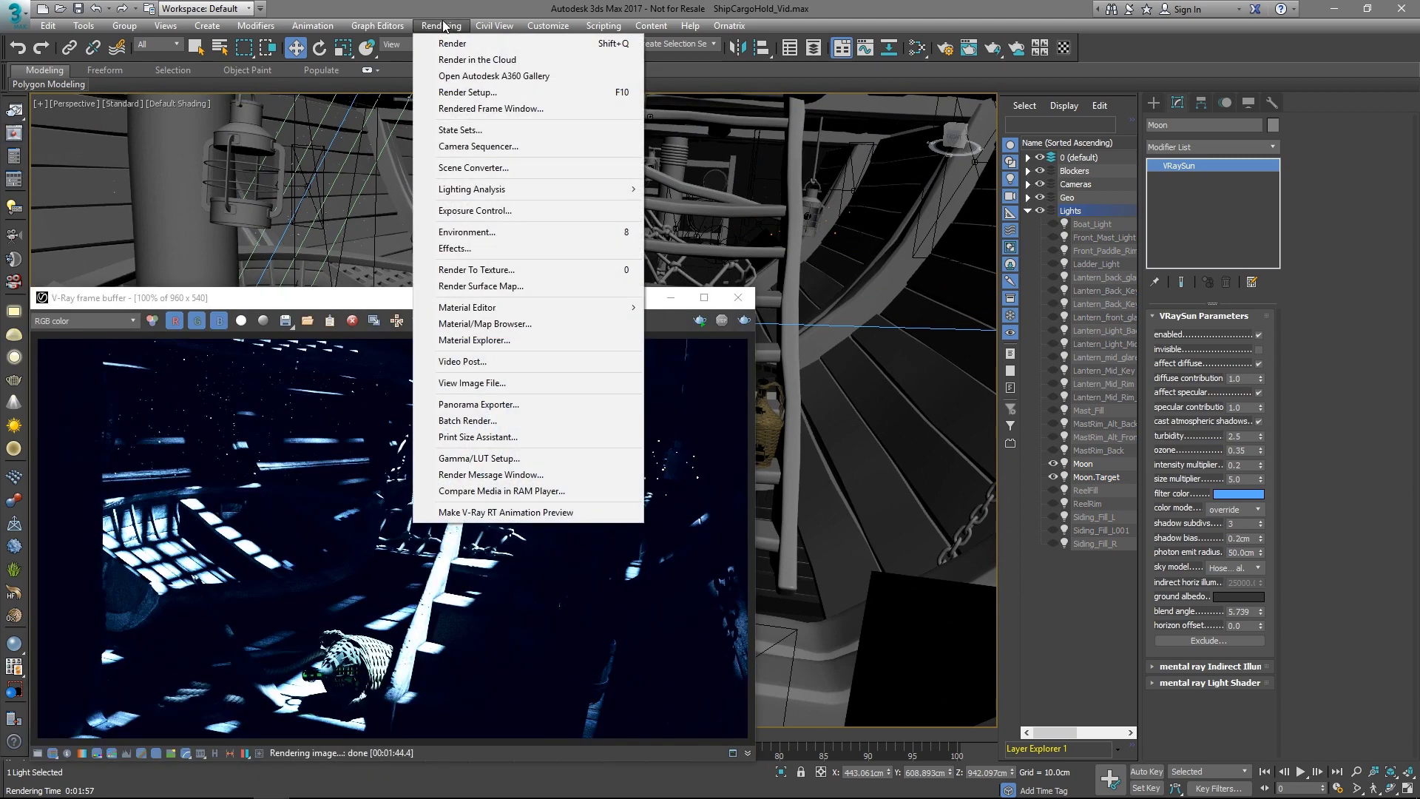
{"action": "left_click", "coordinate": [488, 233]}
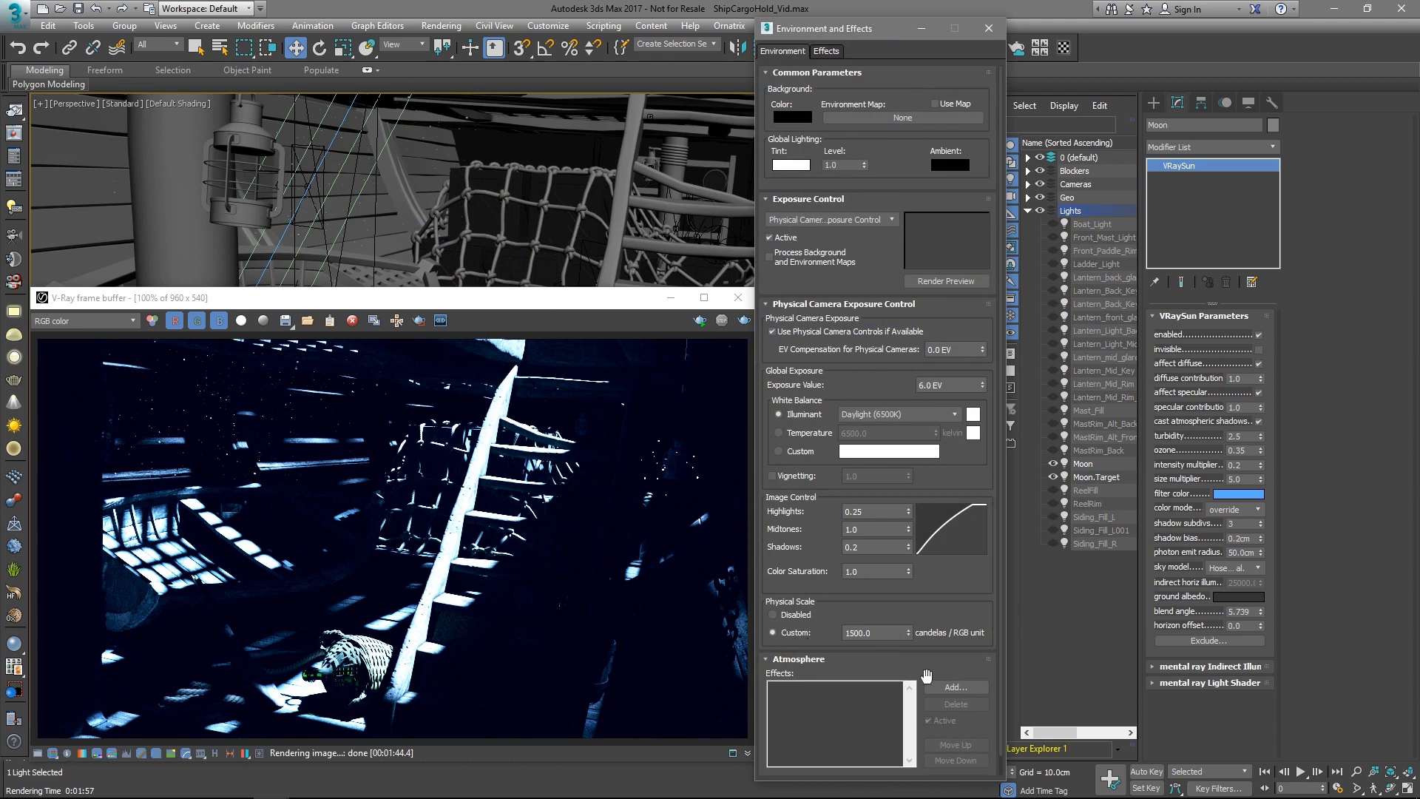
{"action": "left_click", "coordinate": [957, 687]}
{"action": "left_click", "coordinate": [805, 146]}
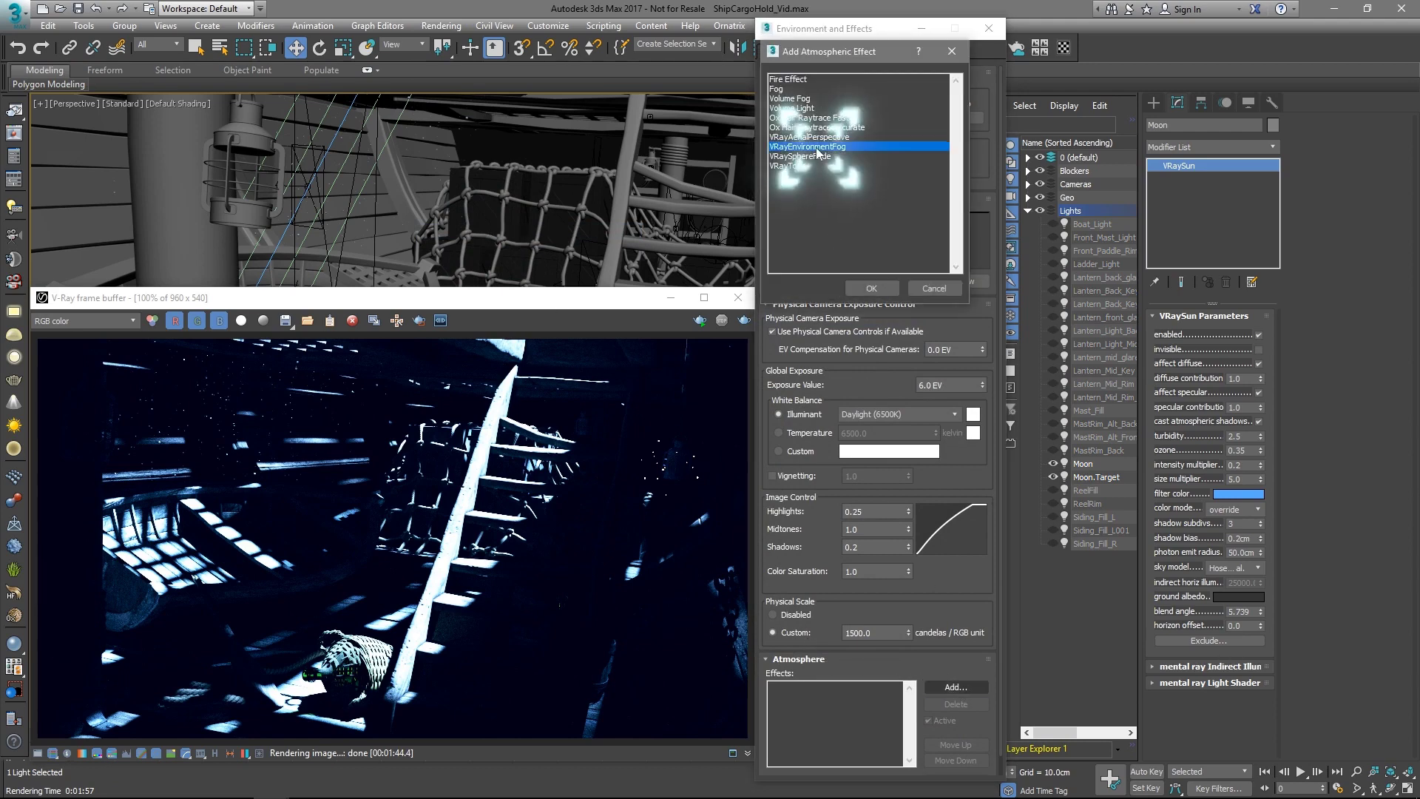
{"action": "left_click", "coordinate": [872, 288]}
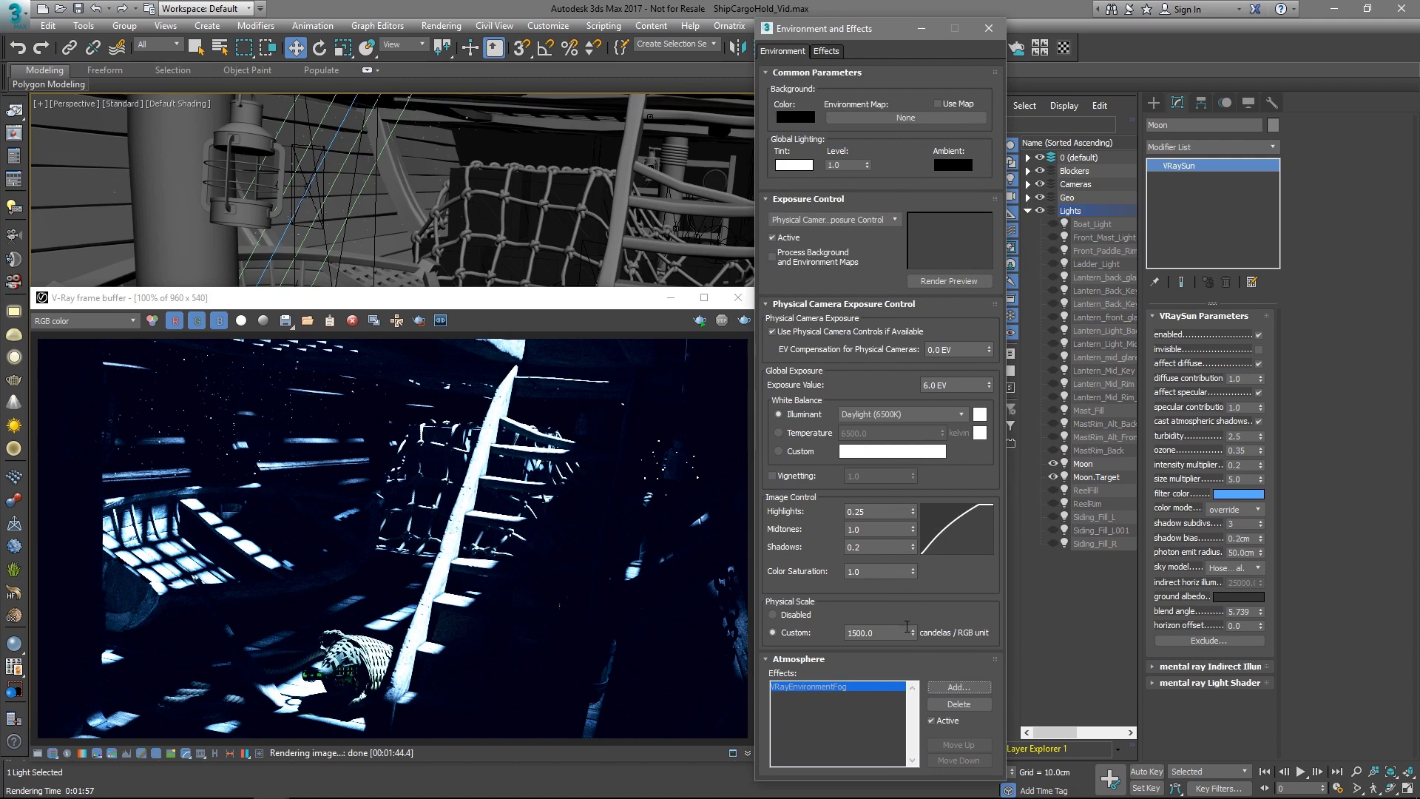
{"action": "left_click_drag", "start_coordinate": [909, 648], "coordinate": [880, 77]}
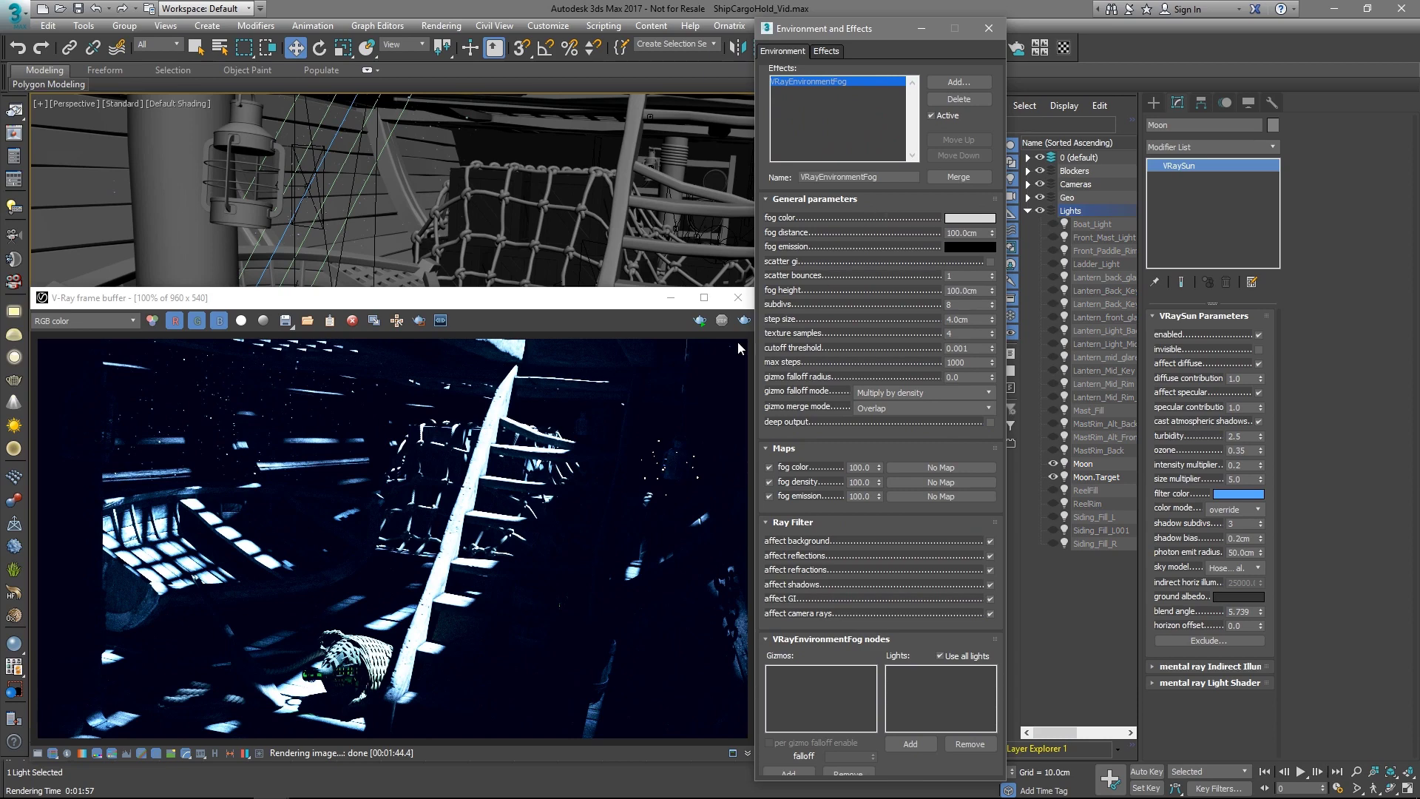
{"action": "left_click", "coordinate": [744, 320]}
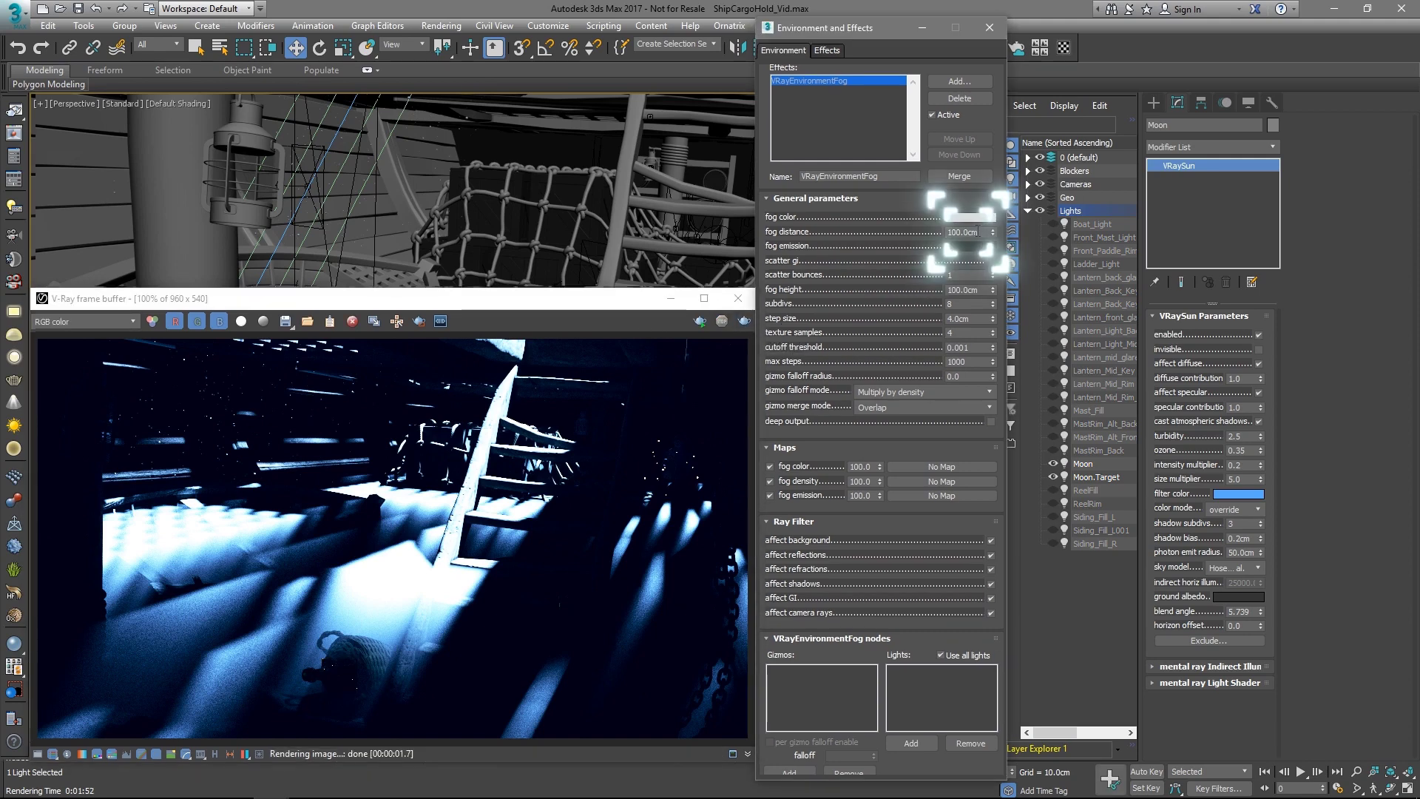
Set the environment fog's distance to 850 cm and its height to 330 cm, and render again
{"action": "left_click", "coordinate": [961, 232]}
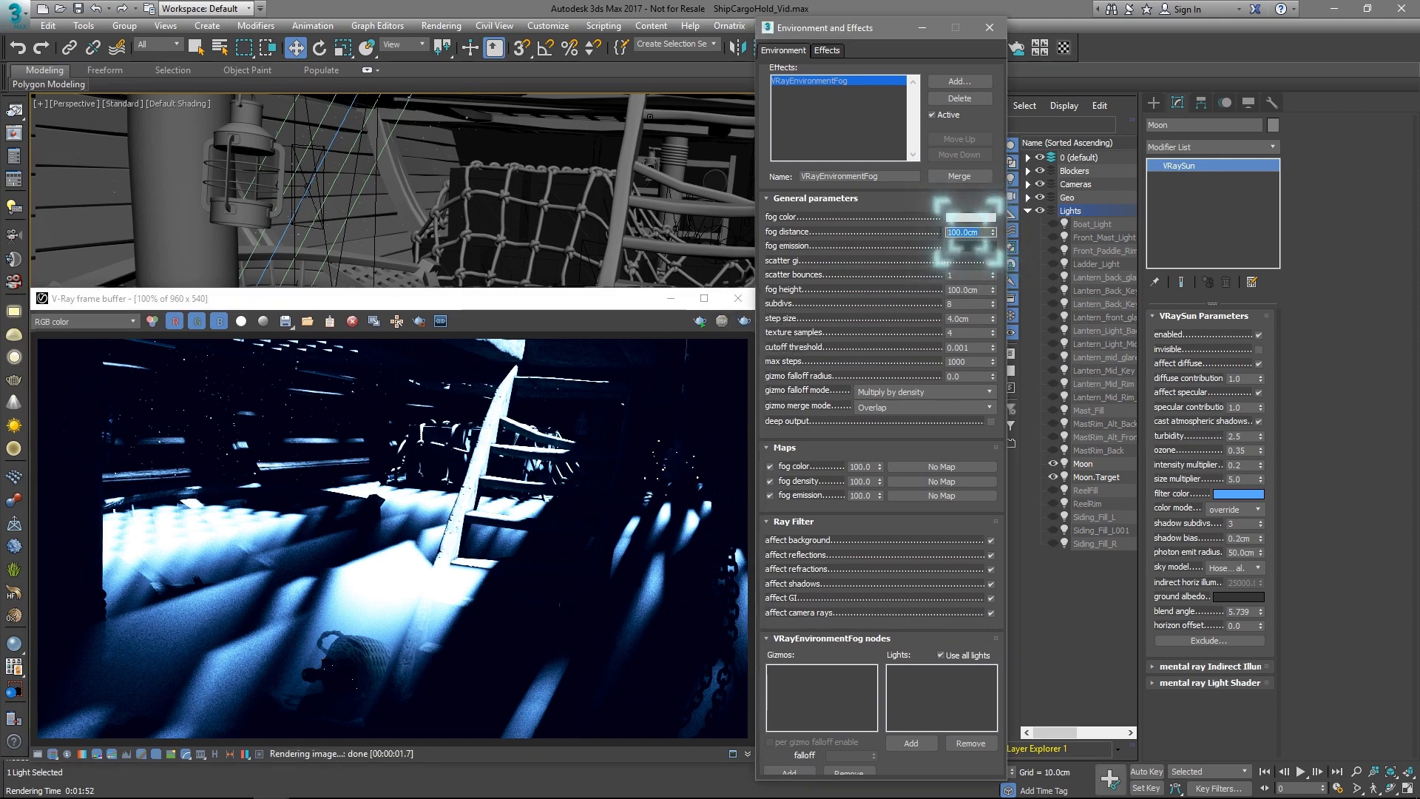
{"action": "type", "text": "850"}
{"action": "key", "text": "Return"}
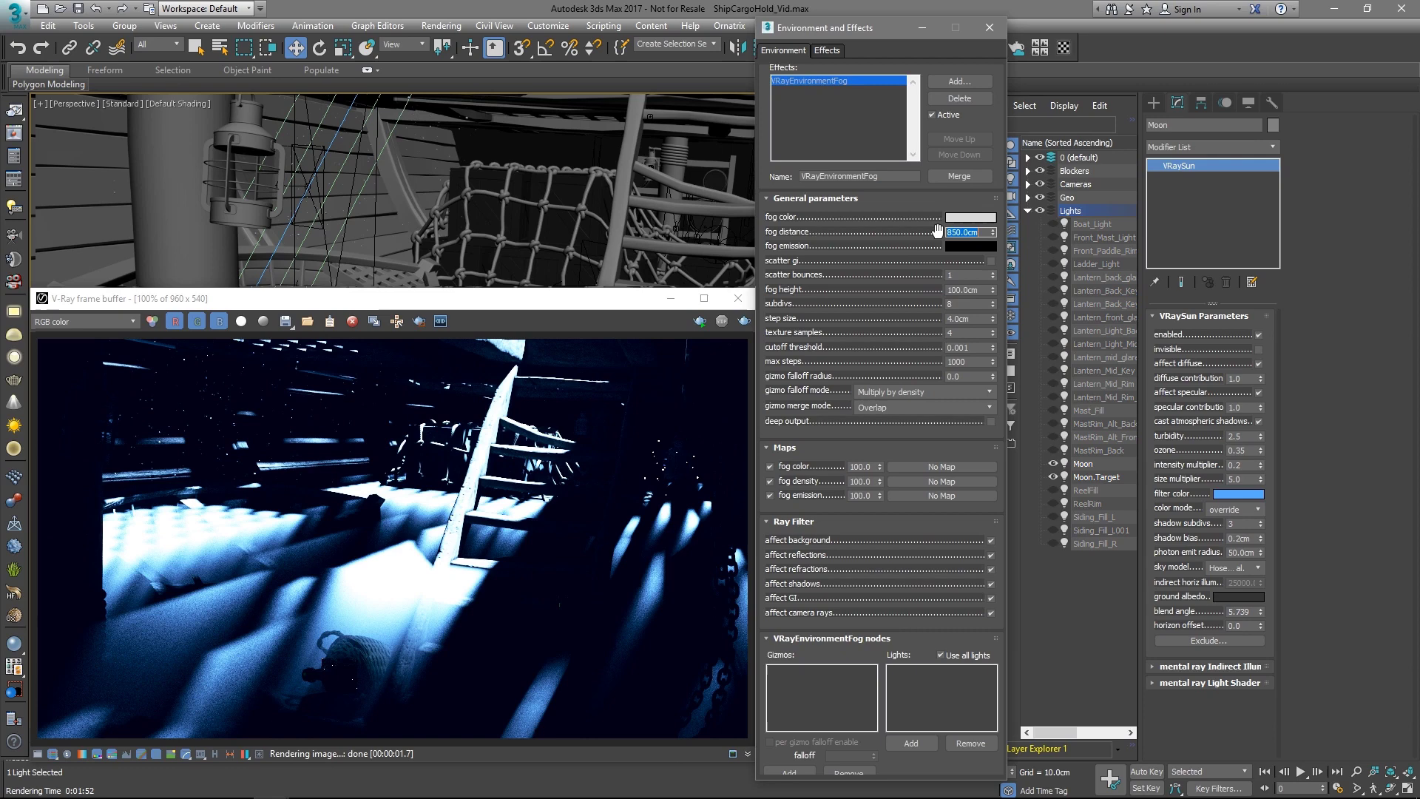
{"action": "left_click", "coordinate": [968, 289]}
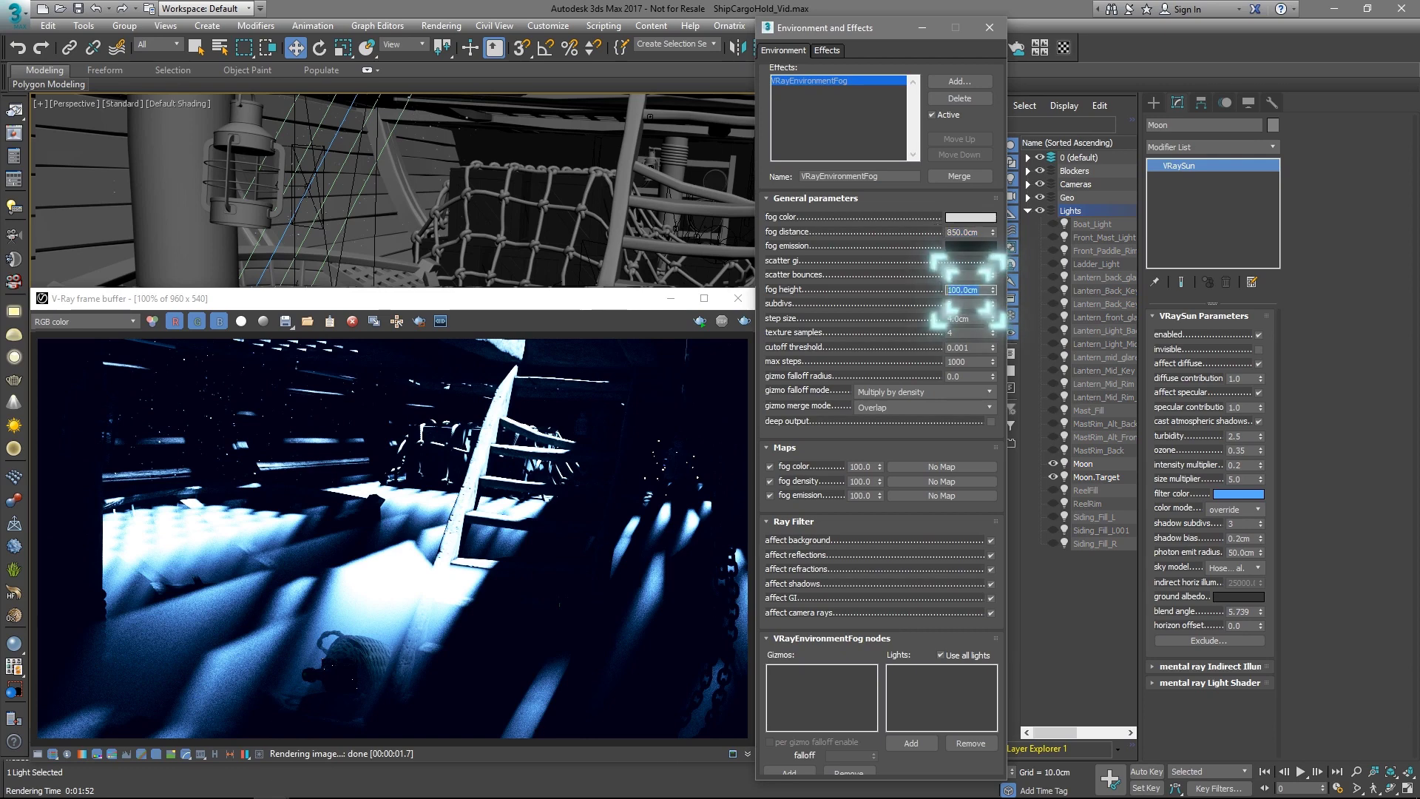
{"action": "type", "text": "330"}
{"action": "key", "text": "Return"}
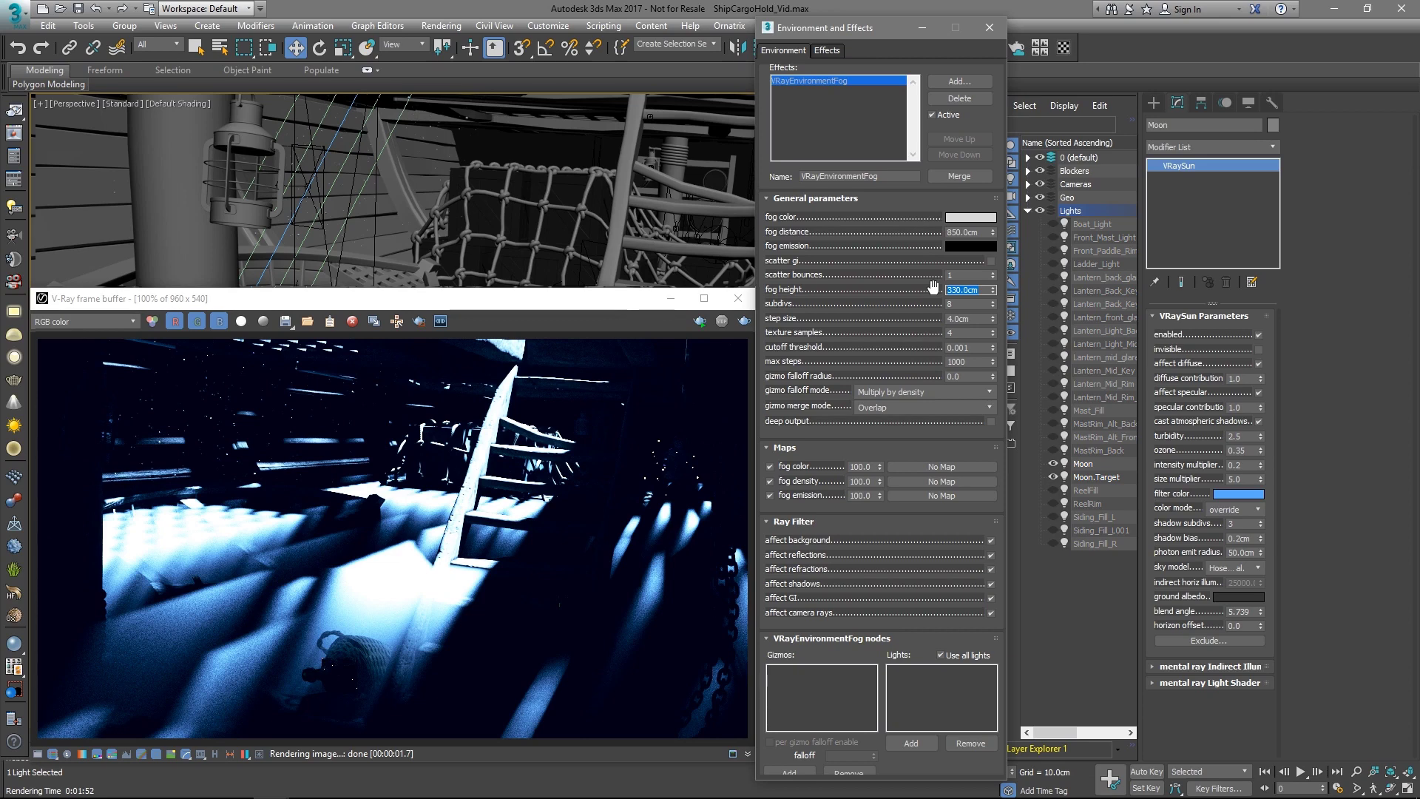
{"action": "left_click", "coordinate": [745, 321]}
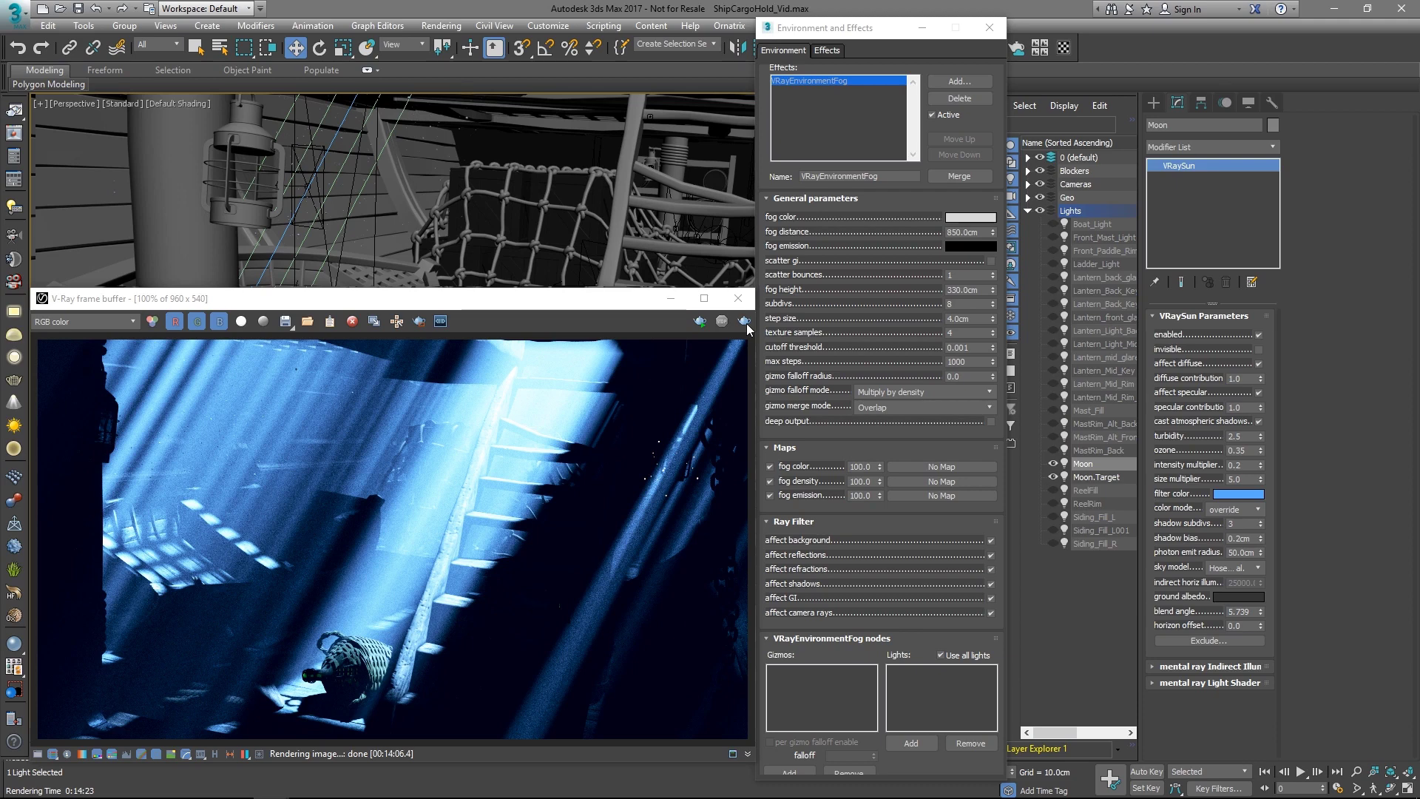
Darken the environment fog's color to a dark grey by lowering its value
{"action": "left_click", "coordinate": [972, 218]}
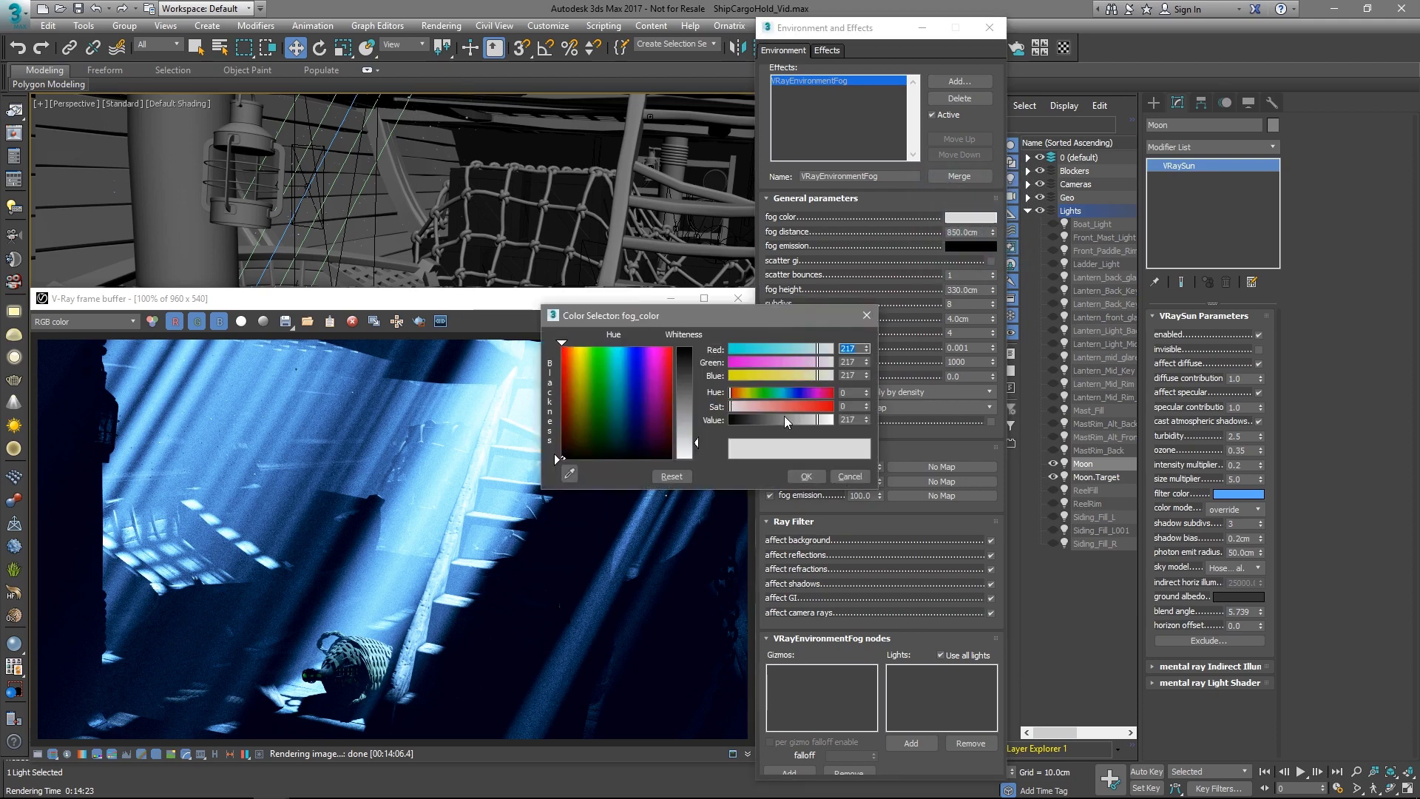
{"action": "left_click_drag", "start_coordinate": [784, 419], "coordinate": [752, 419]}
{"action": "left_click", "coordinate": [805, 476]}
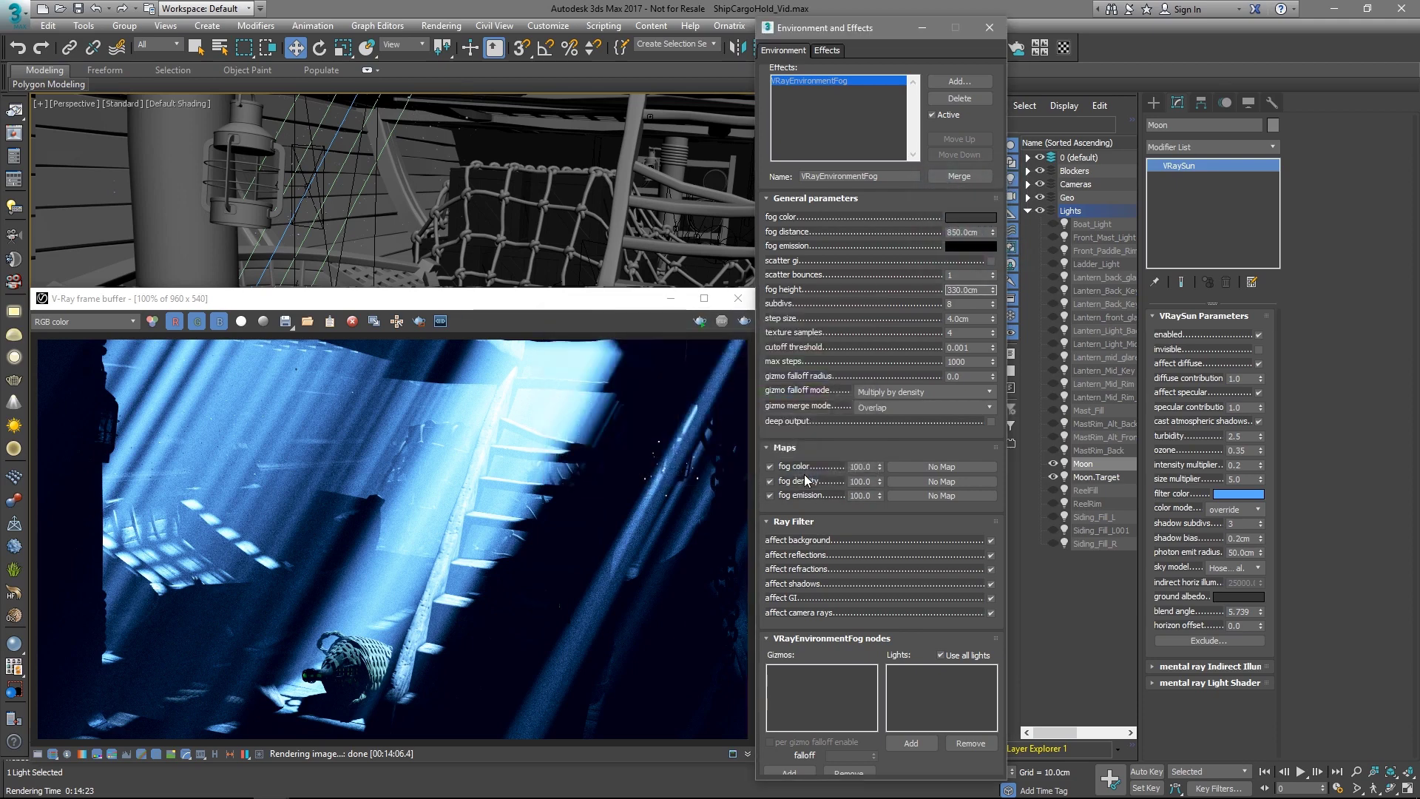
Unhide all the hidden lights in the Lights layer and clear the selection
{"action": "left_click", "coordinate": [1085, 224]}
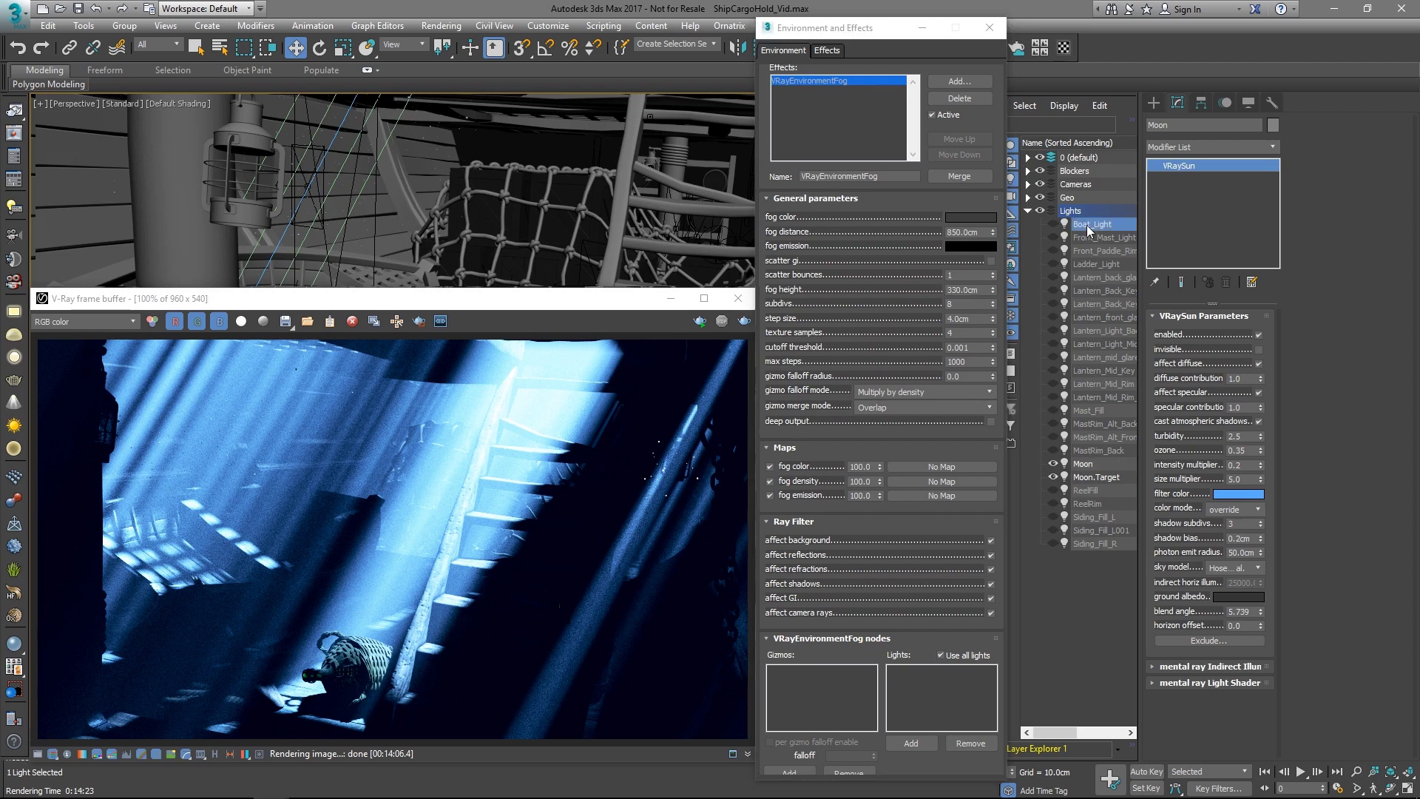
{"action": "left_click", "coordinate": [1091, 544], "text": "shift"}
{"action": "left_click", "coordinate": [1054, 544]}
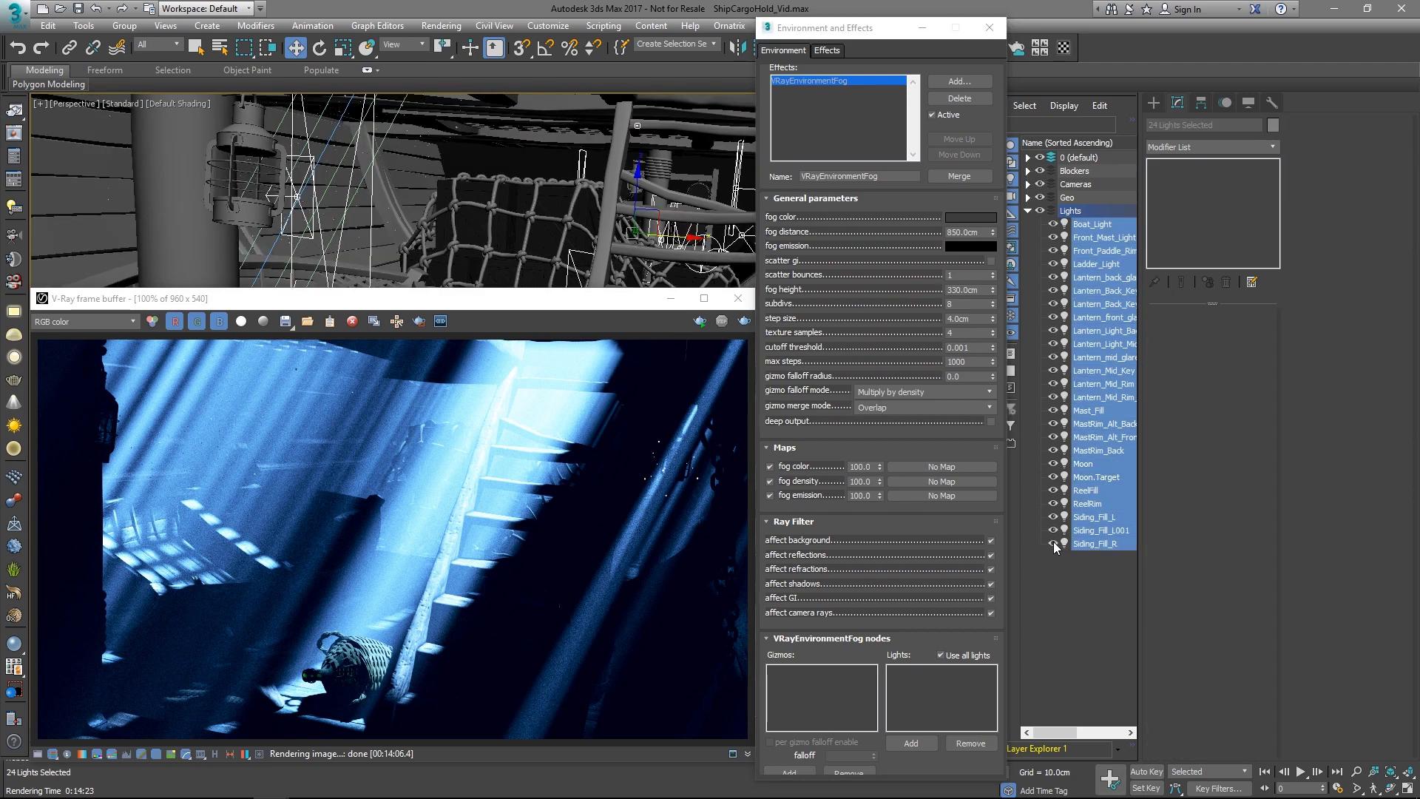
{"action": "left_click", "coordinate": [1067, 573]}
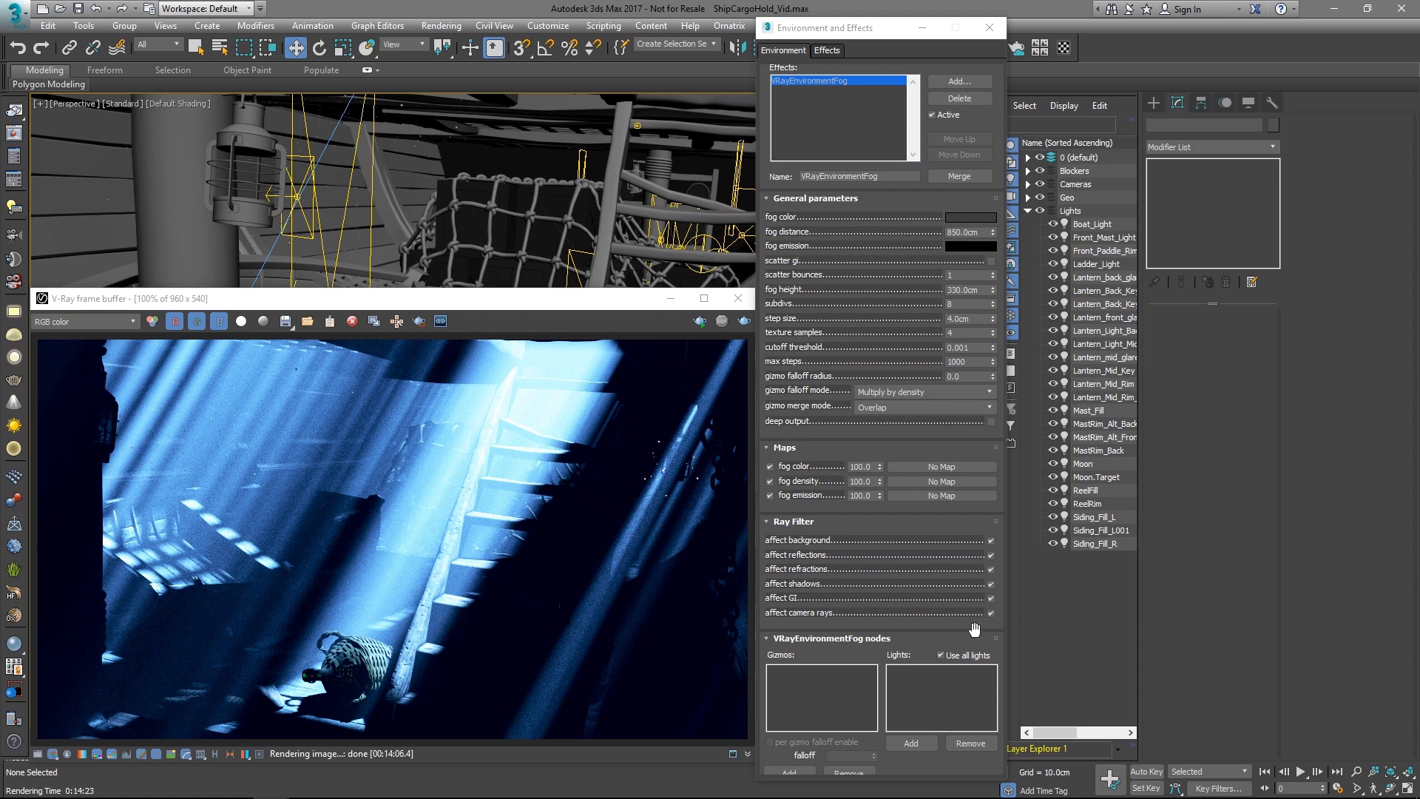
Limit the environment fog to the Moon light by turning off Use all lights and adding Moon, and render the scene
{"action": "scroll", "coordinate": [979, 598], "scroll_direction": "down", "scroll_amount": 1}
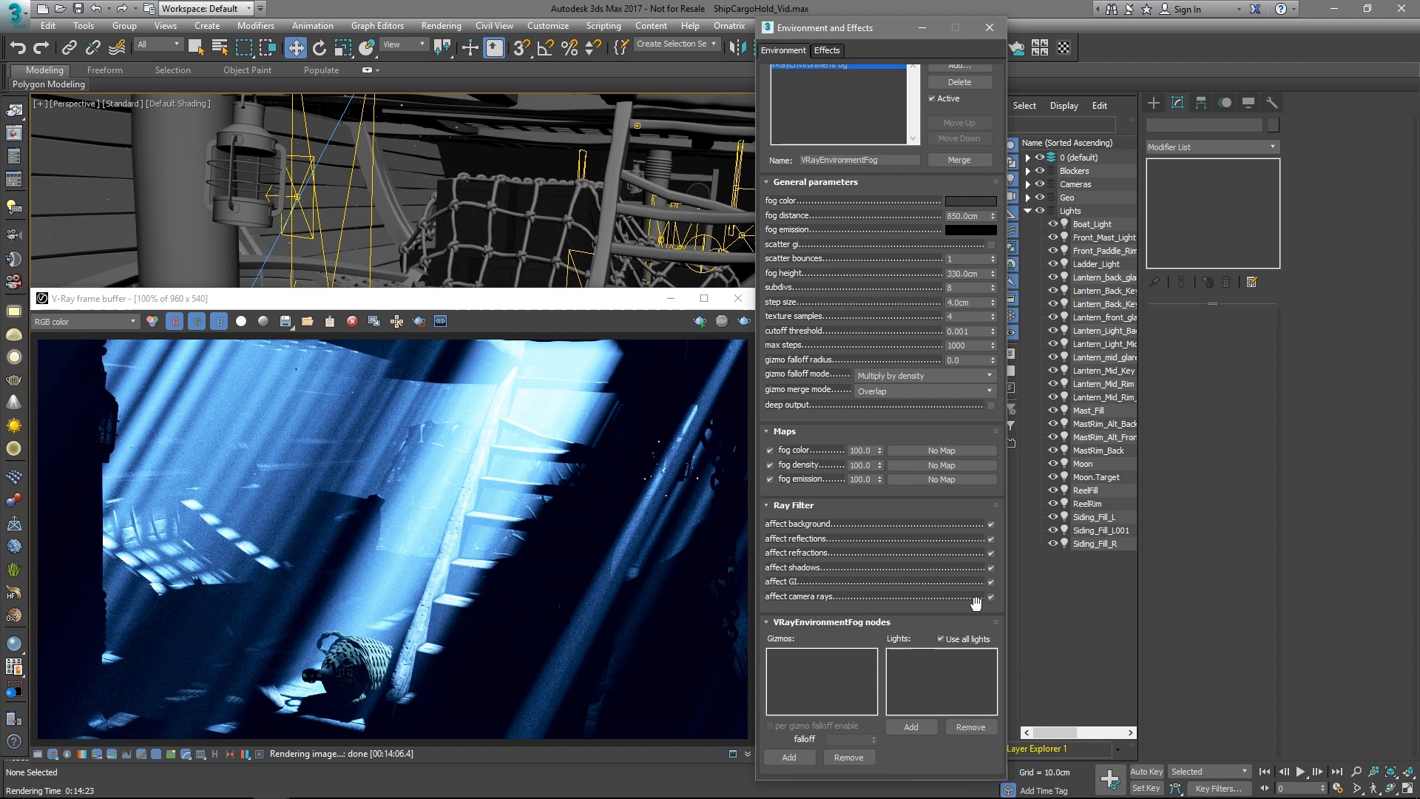
{"action": "left_click", "coordinate": [941, 639]}
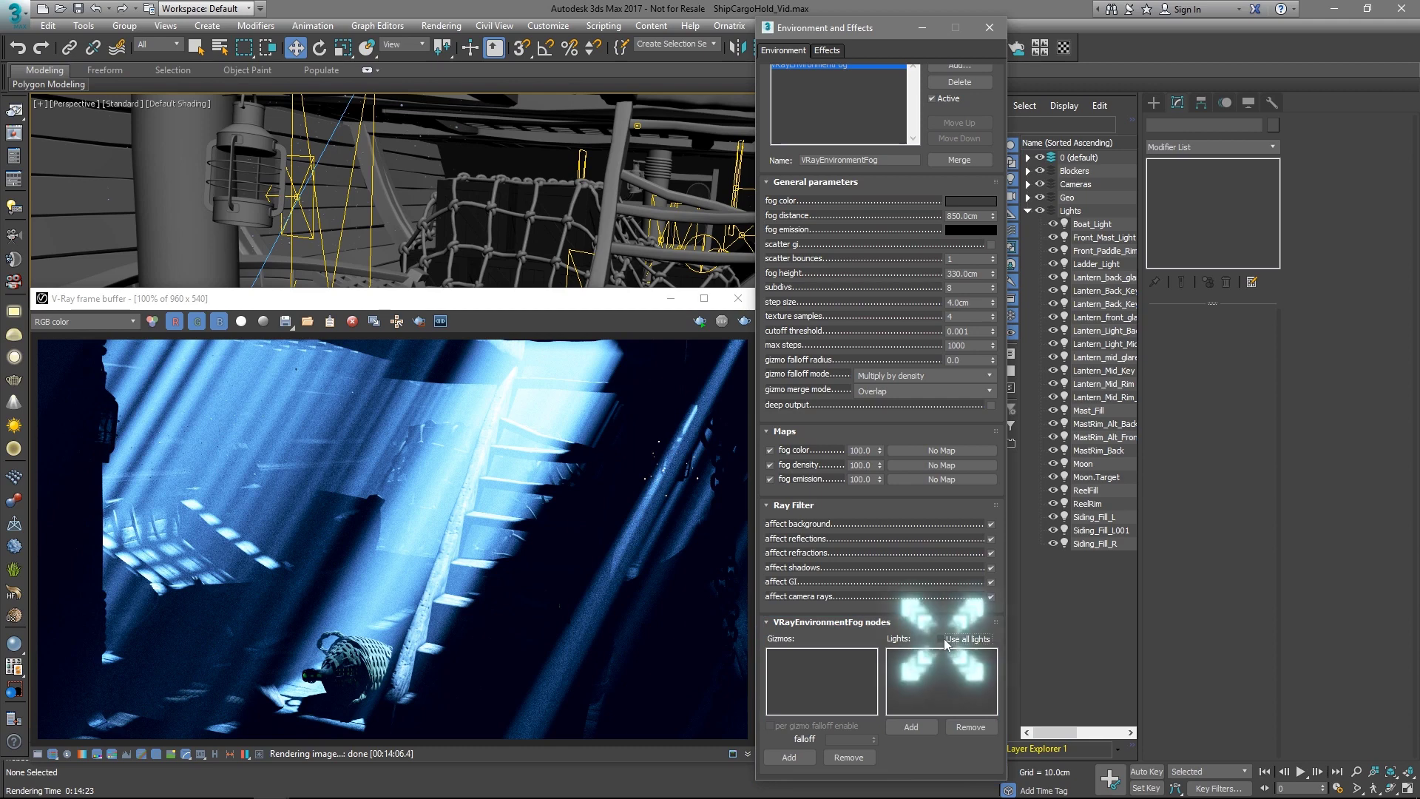
{"action": "left_click", "coordinate": [912, 728]}
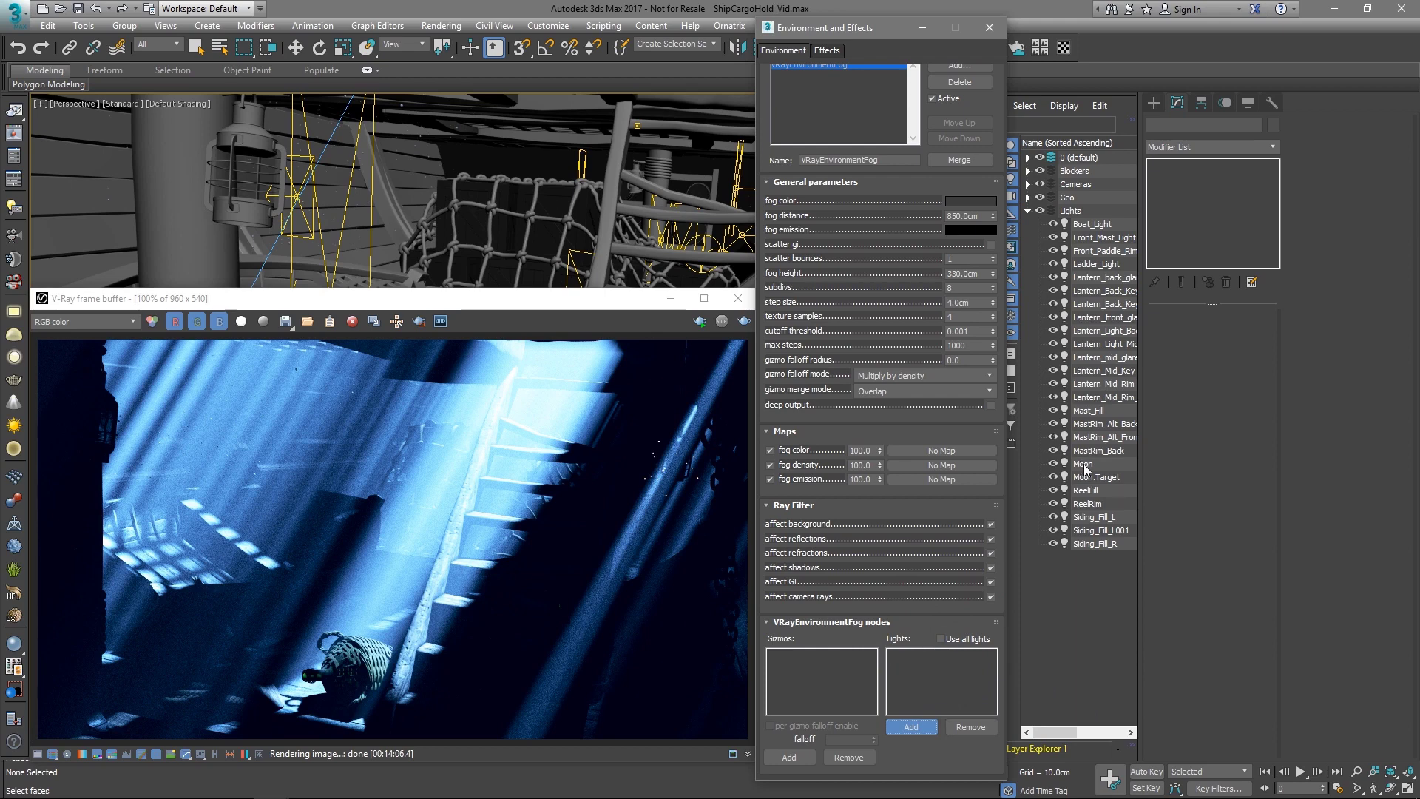
{"action": "left_click", "coordinate": [1084, 464]}
{"action": "left_click", "coordinate": [923, 729]}
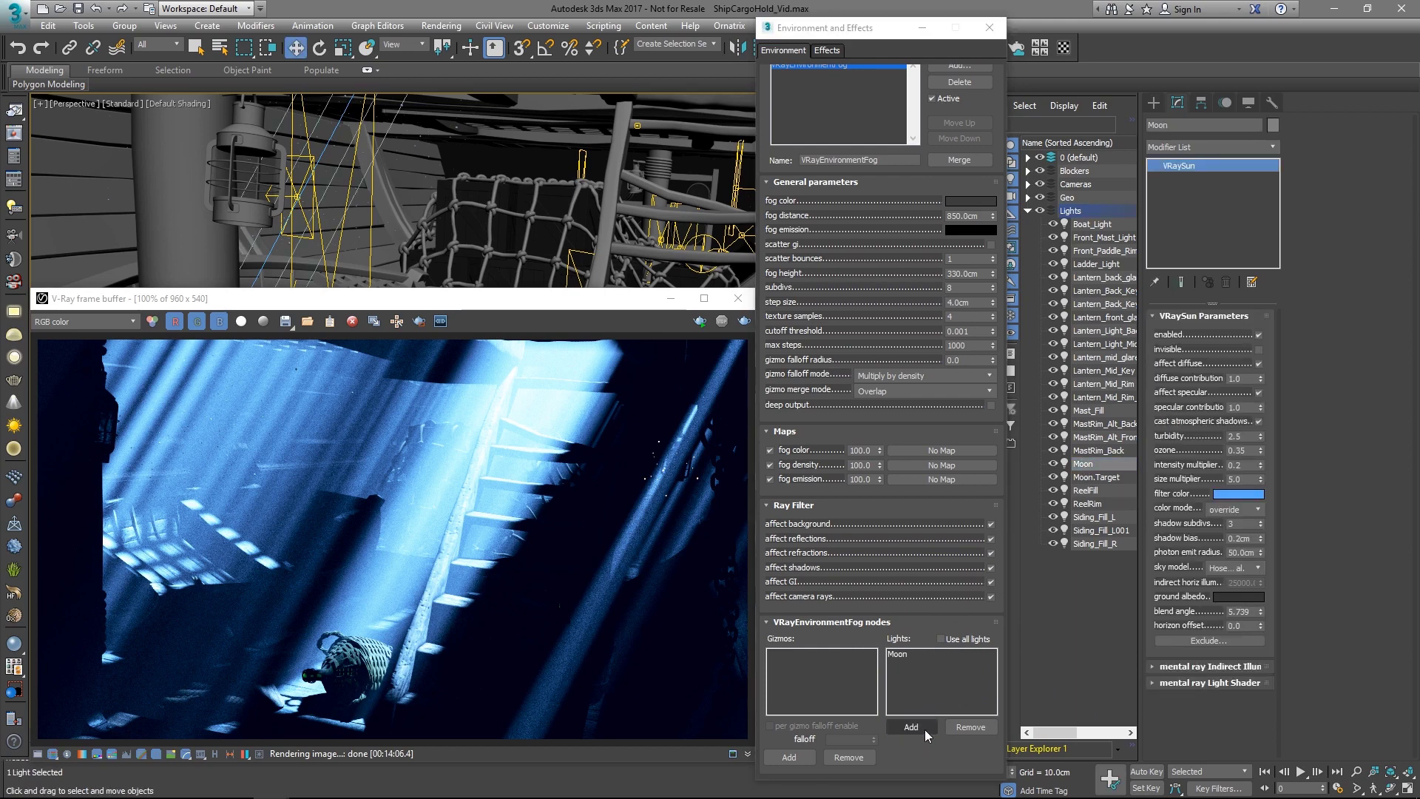
{"action": "left_click", "coordinate": [745, 323]}
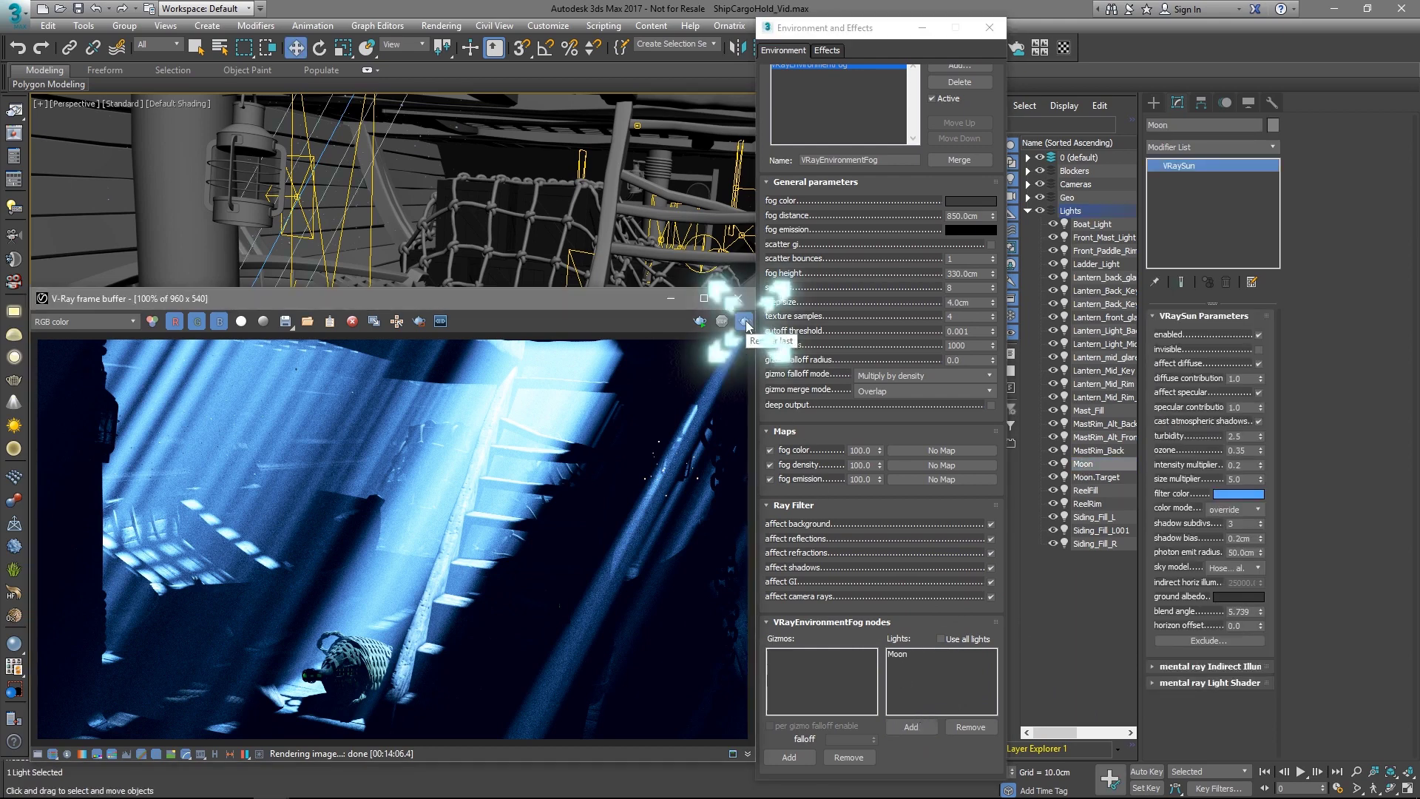